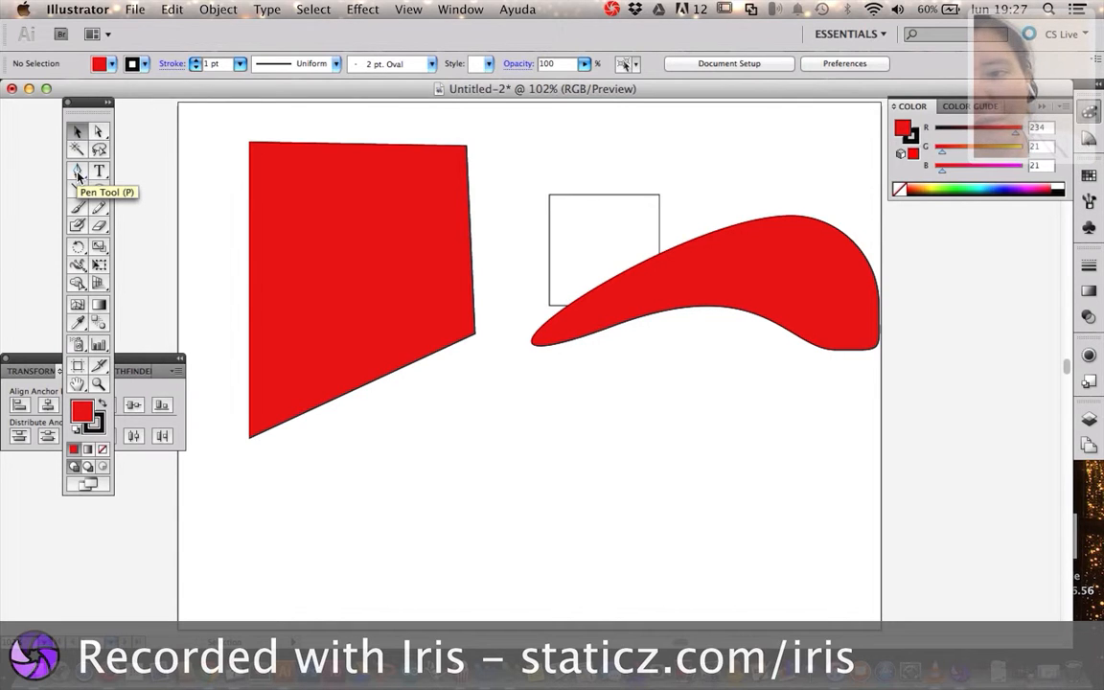
Move the floating tool palette slightly down and activate the Add Anchor Point tool
{"action": "left_click", "coordinate": [78, 173]}
{"action": "left_click", "coordinate": [78, 174]}
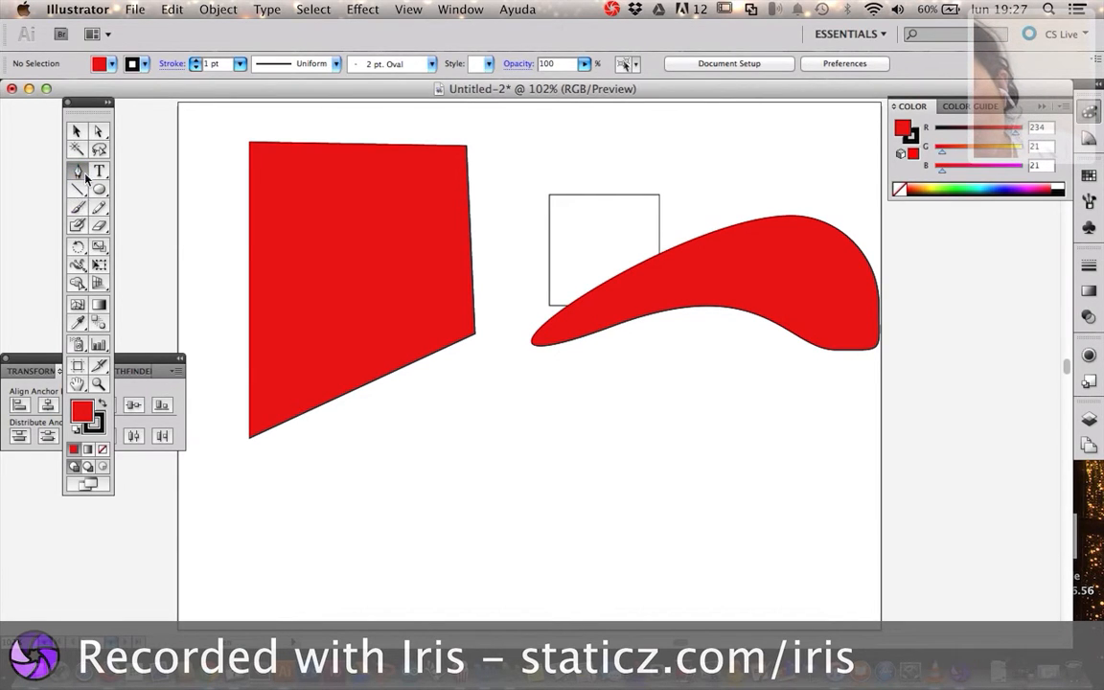
{"action": "mouse_move", "coordinate": [84, 105]}
{"action": "left_mouse_down"}
{"action": "mouse_move", "coordinate": [59, 119]}
{"action": "mouse_move", "coordinate": [77, 120]}
{"action": "left_mouse_up"}
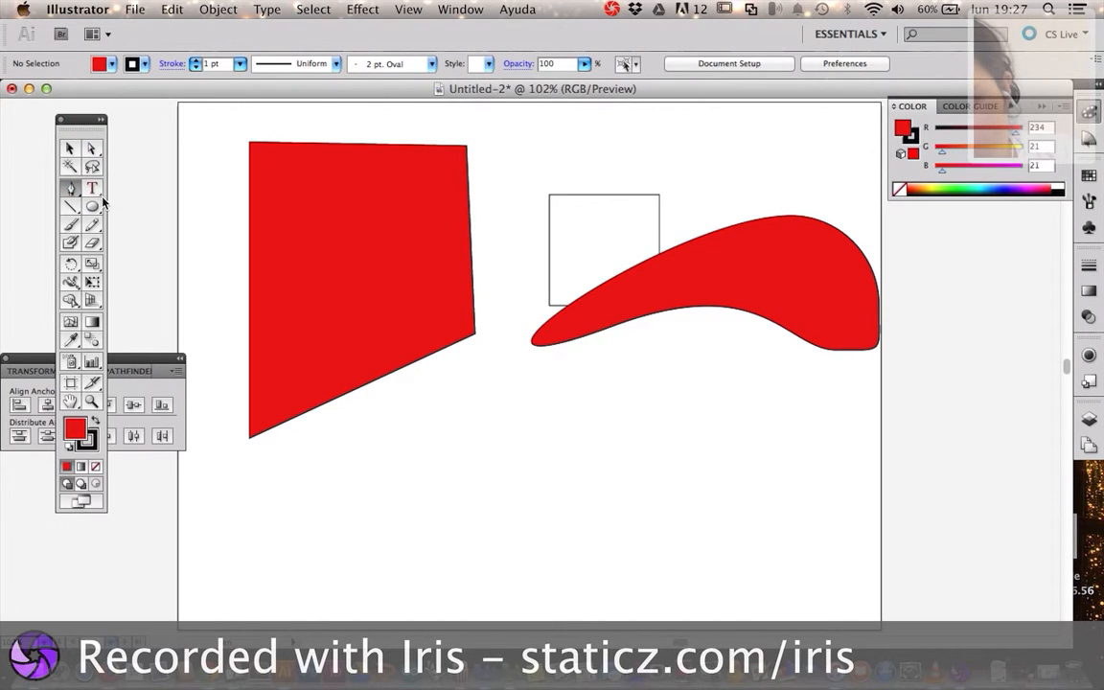
{"action": "left_click", "coordinate": [72, 189]}
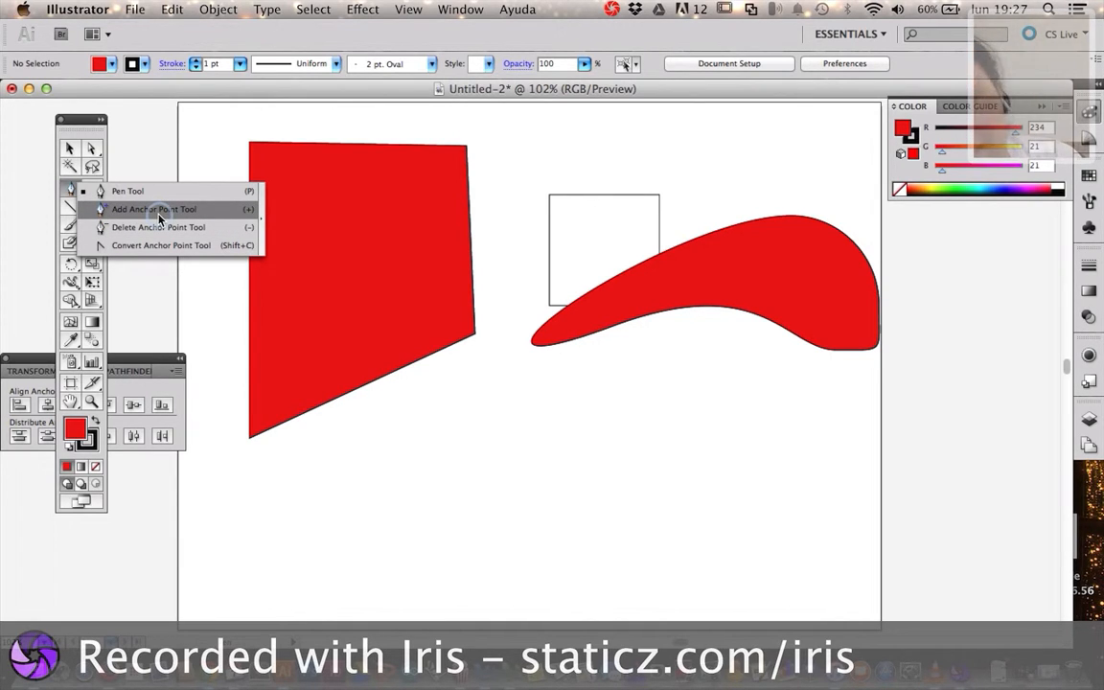
{"action": "left_click", "coordinate": [158, 212]}
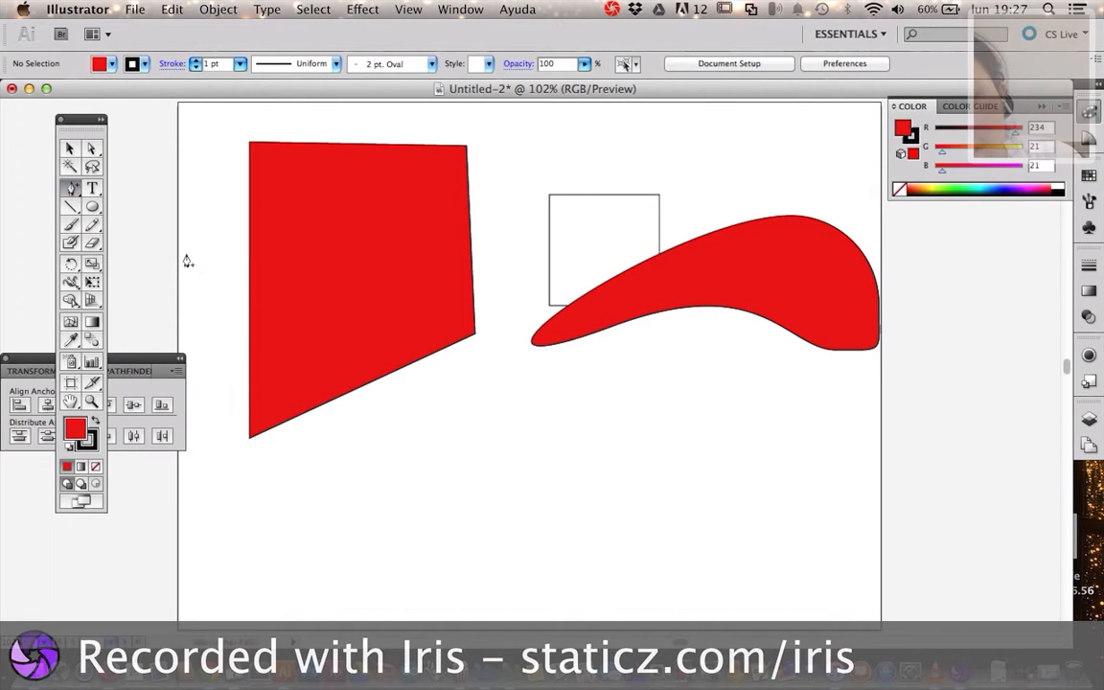
Try to add anchor points on the empty artboard area below the shapes
{"action": "left_click", "coordinate": [374, 520]}
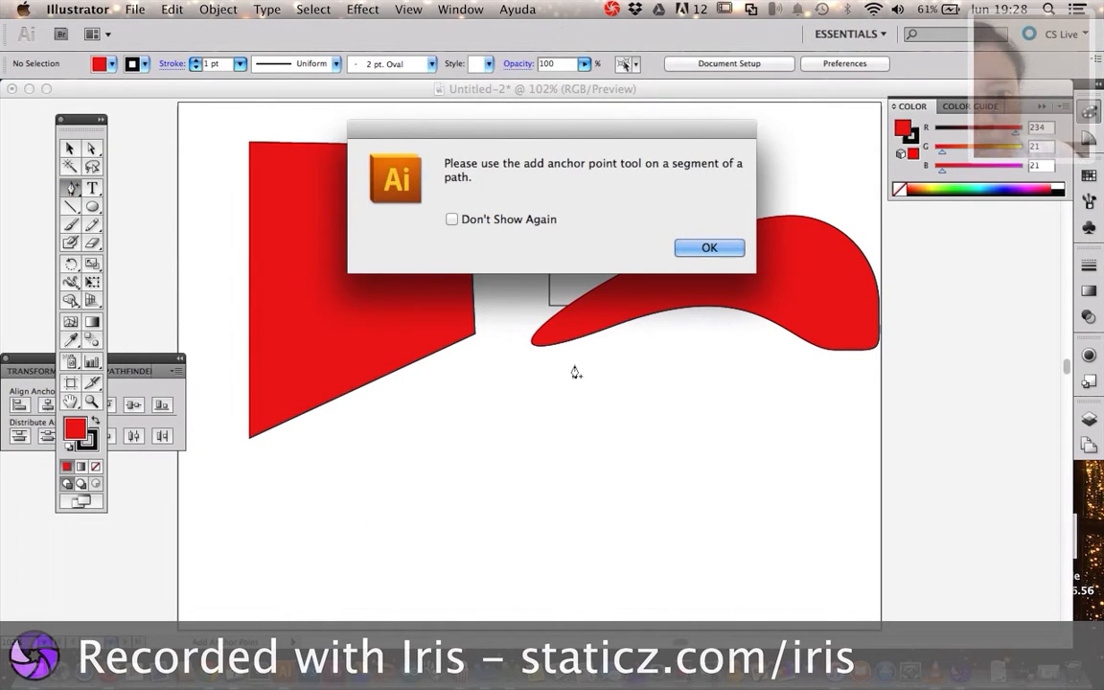
{"action": "key", "text": "Return"}
{"action": "left_click", "coordinate": [531, 461]}
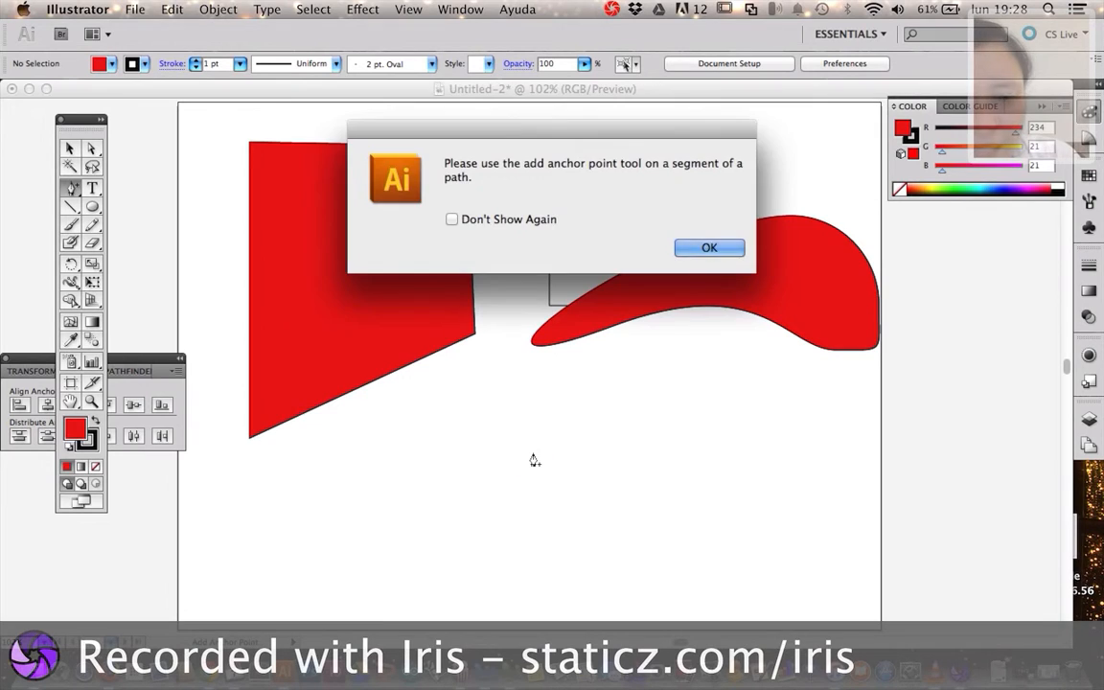
{"action": "key", "text": "Return"}
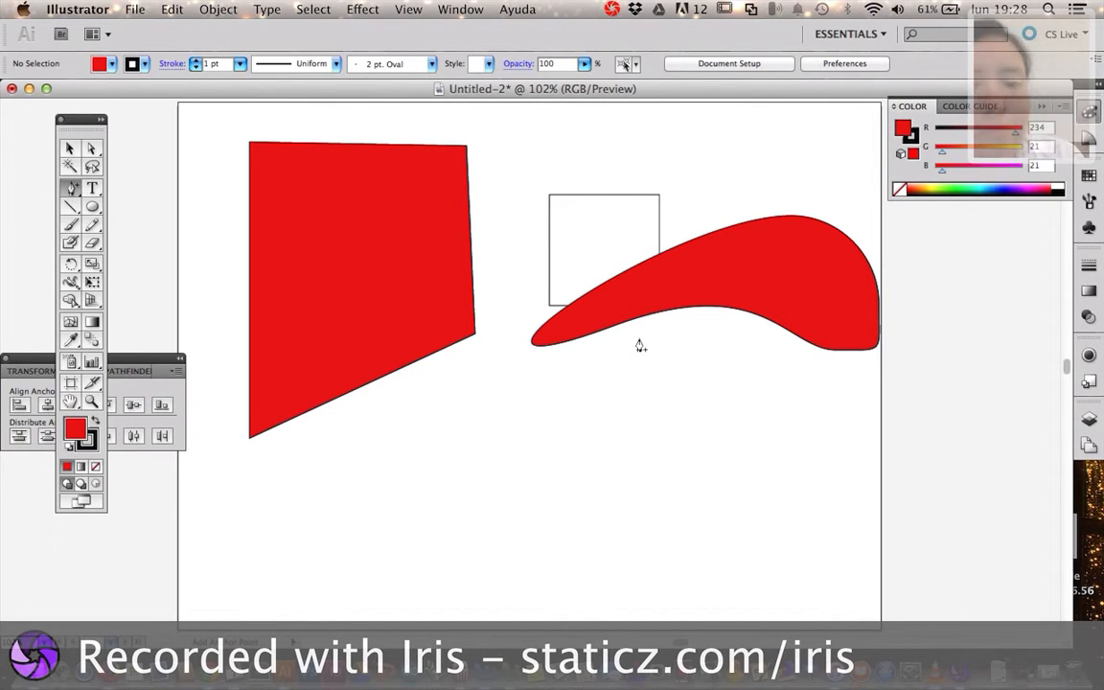
Add an anchor point to the curved red shape's lower edge and another to the red quadrilateral's slanted bottom edge
{"action": "left_click", "coordinate": [671, 312]}
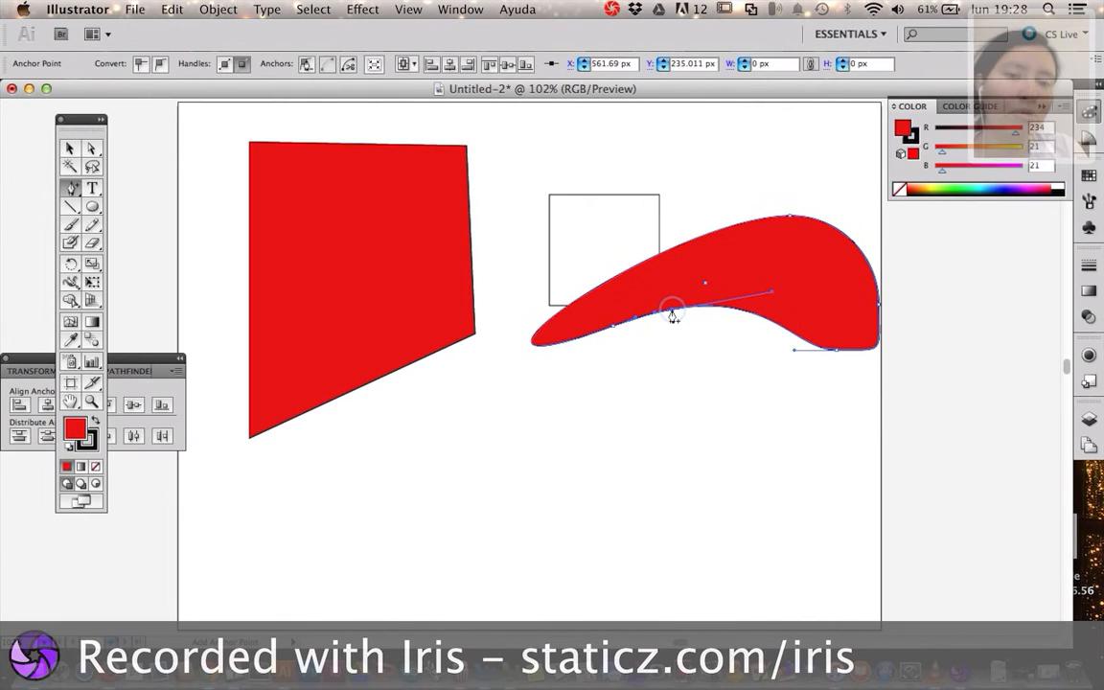
{"action": "left_click", "coordinate": [352, 396]}
{"action": "left_click", "coordinate": [387, 367]}
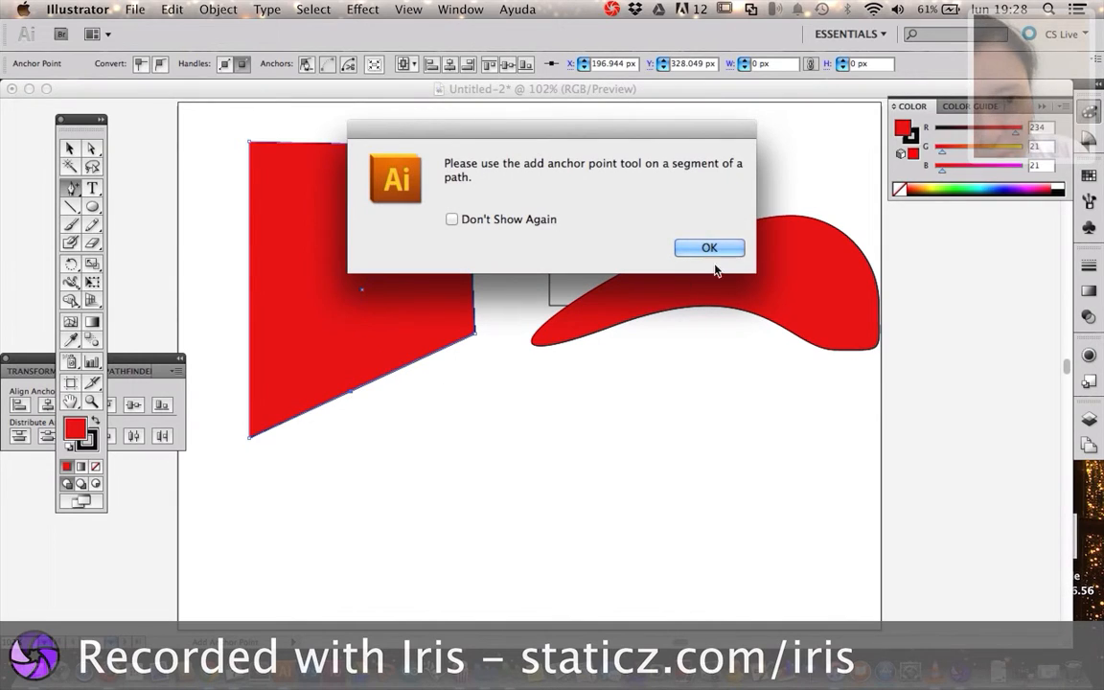
{"action": "left_click", "coordinate": [412, 343]}
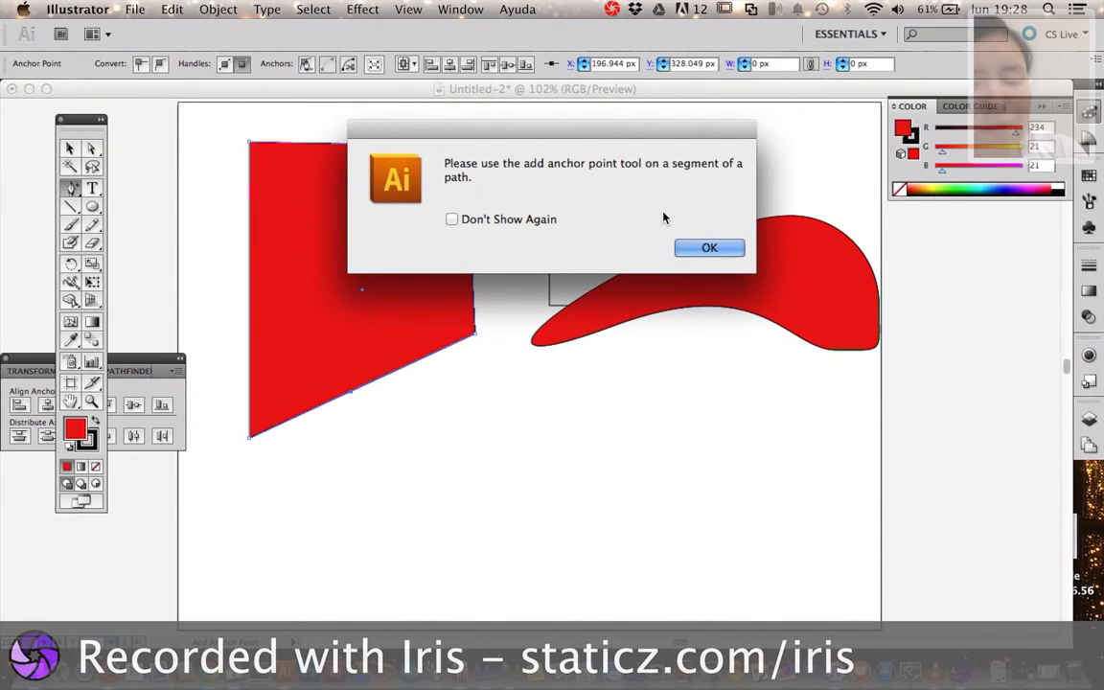
{"action": "key", "text": "Return"}
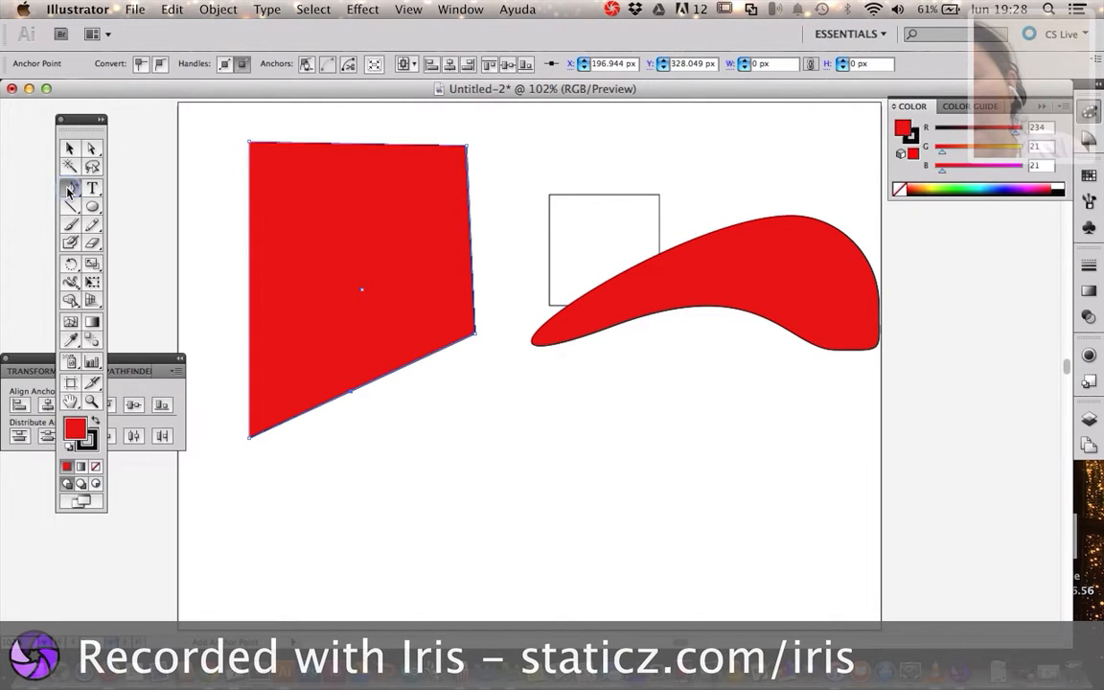
Draw a closed, red-filled seven-point polygon with straight segments below the existing shapes using the Pen tool
{"action": "left_click_drag", "start_coordinate": [69, 191], "coordinate": [103, 196]}
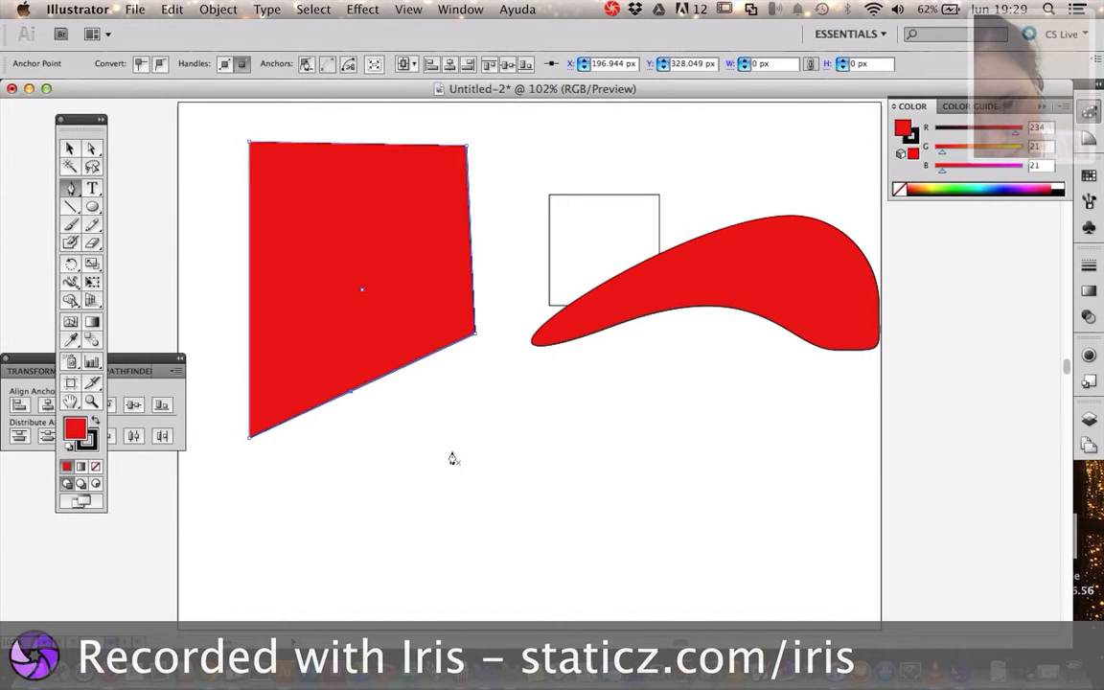
{"action": "left_click", "coordinate": [452, 451]}
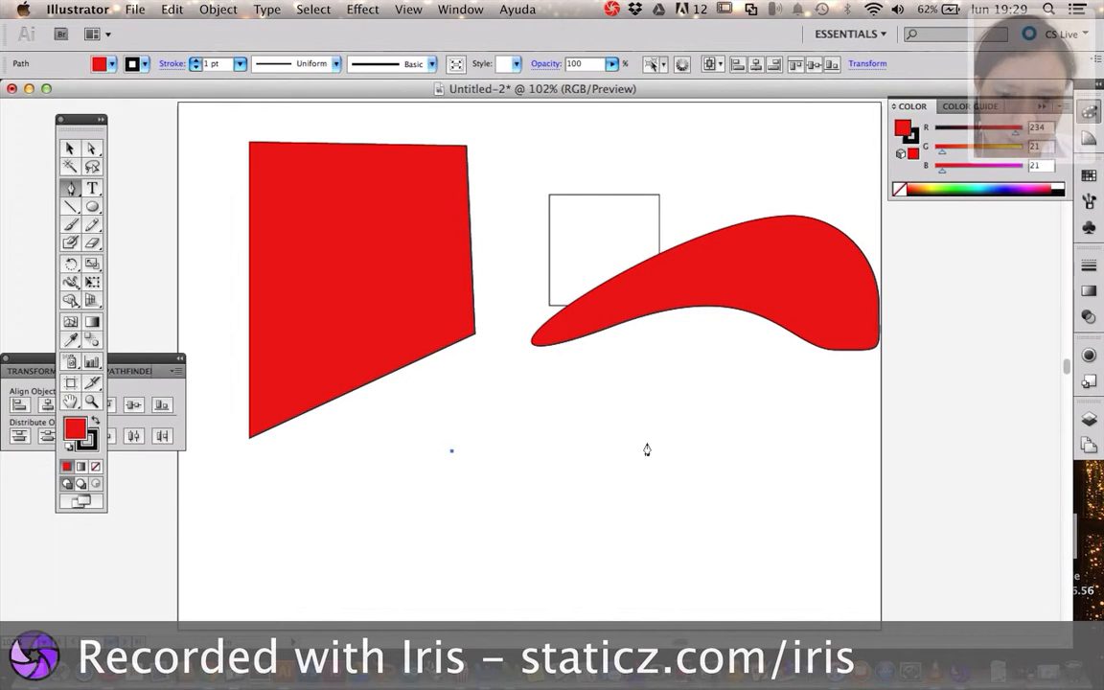
{"action": "left_click", "coordinate": [633, 522], "text": "shift"}
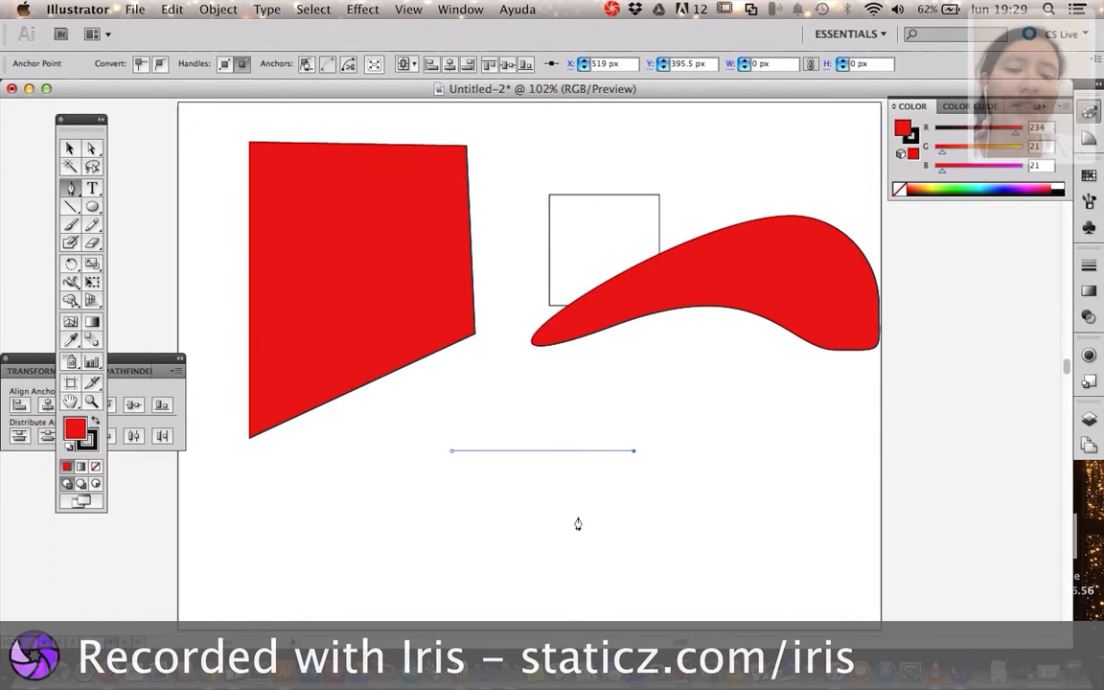
{"action": "left_click", "coordinate": [514, 564]}
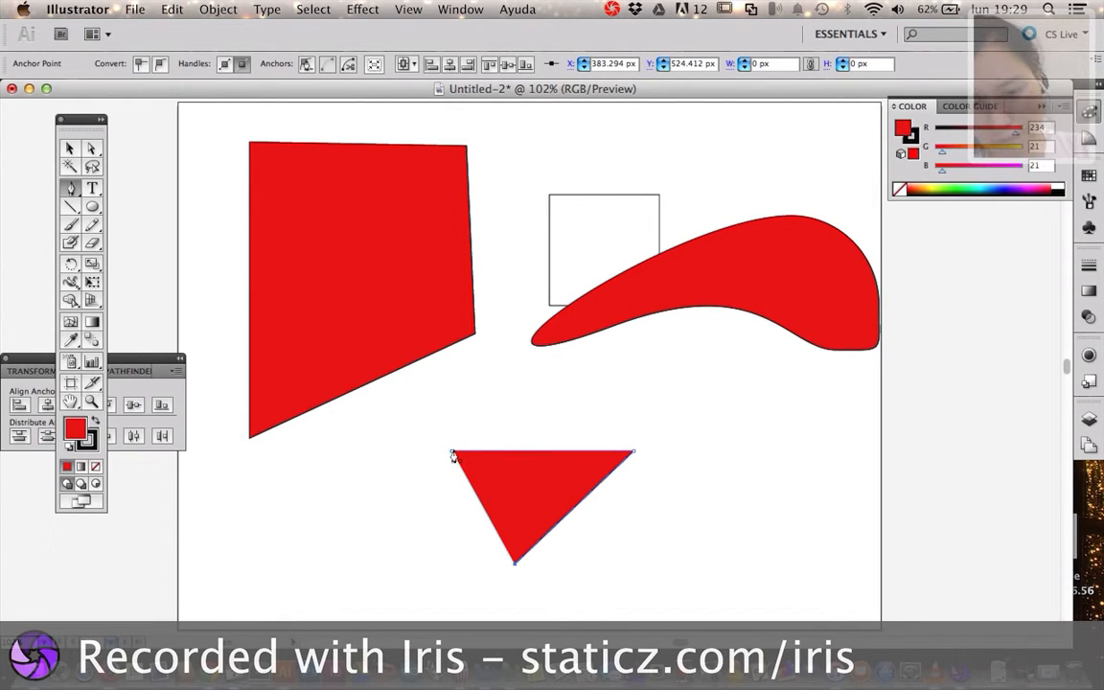
{"action": "left_click", "coordinate": [410, 576]}
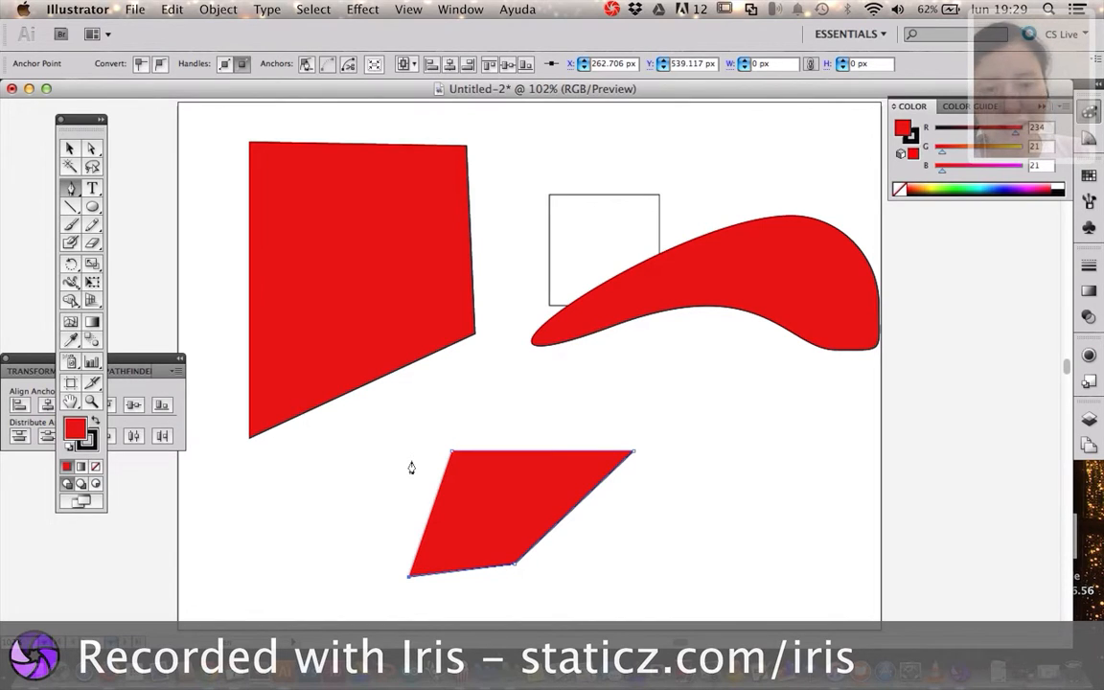
{"action": "left_click", "coordinate": [338, 485]}
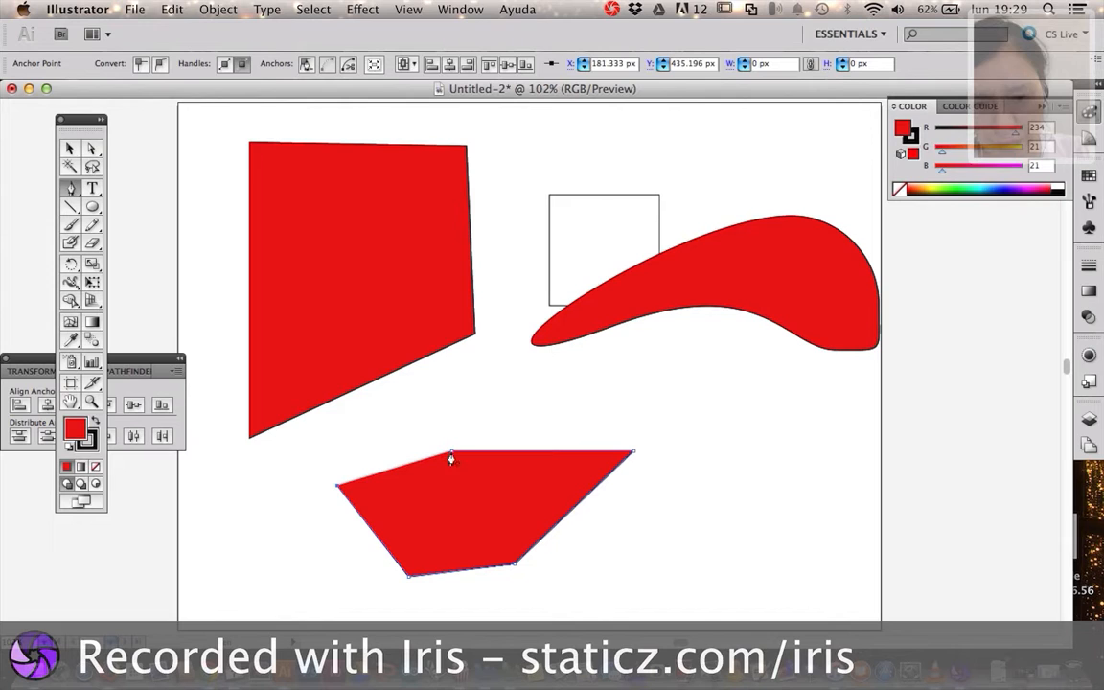
{"action": "left_click", "coordinate": [355, 434]}
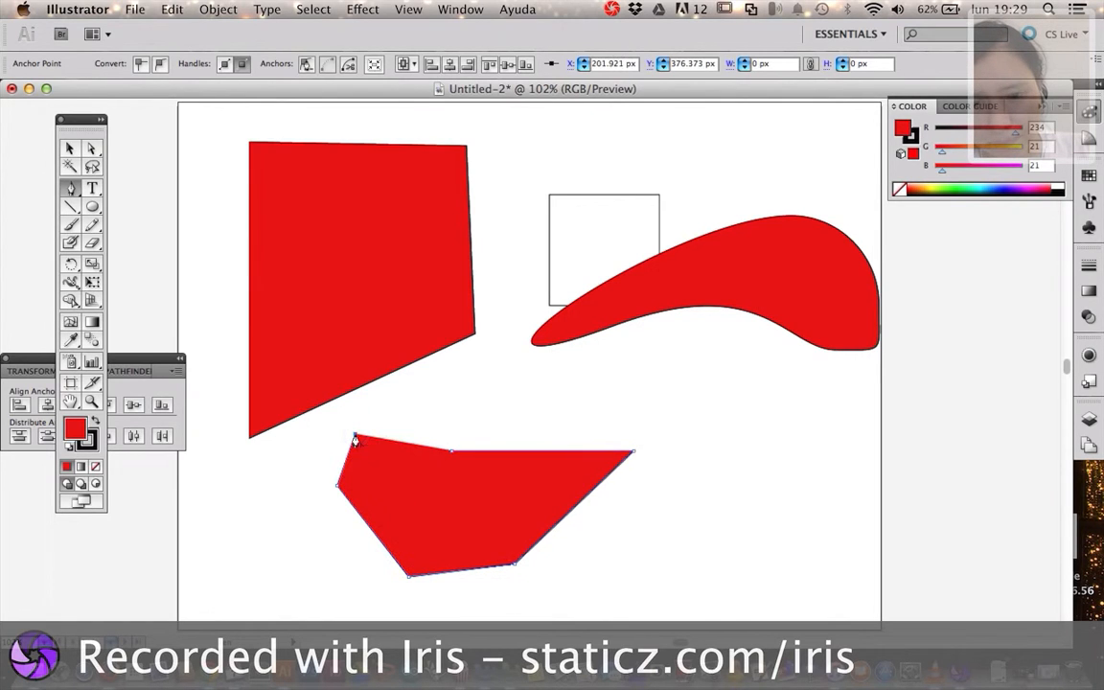
{"action": "left_click", "coordinate": [432, 411]}
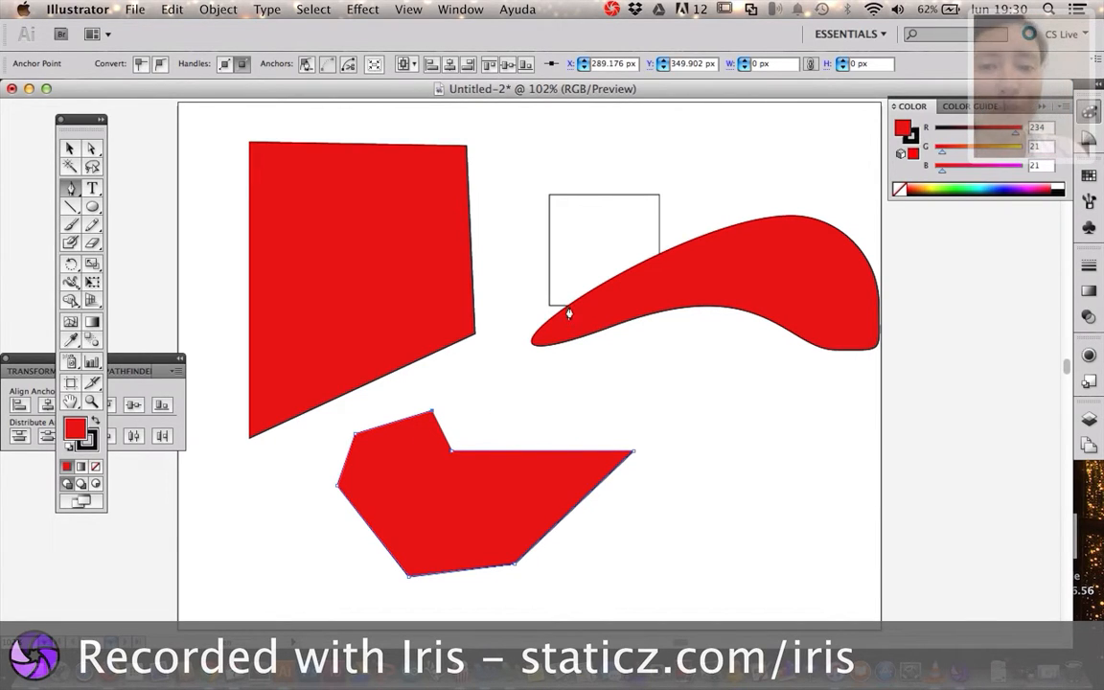
{"action": "left_click", "coordinate": [451, 457]}
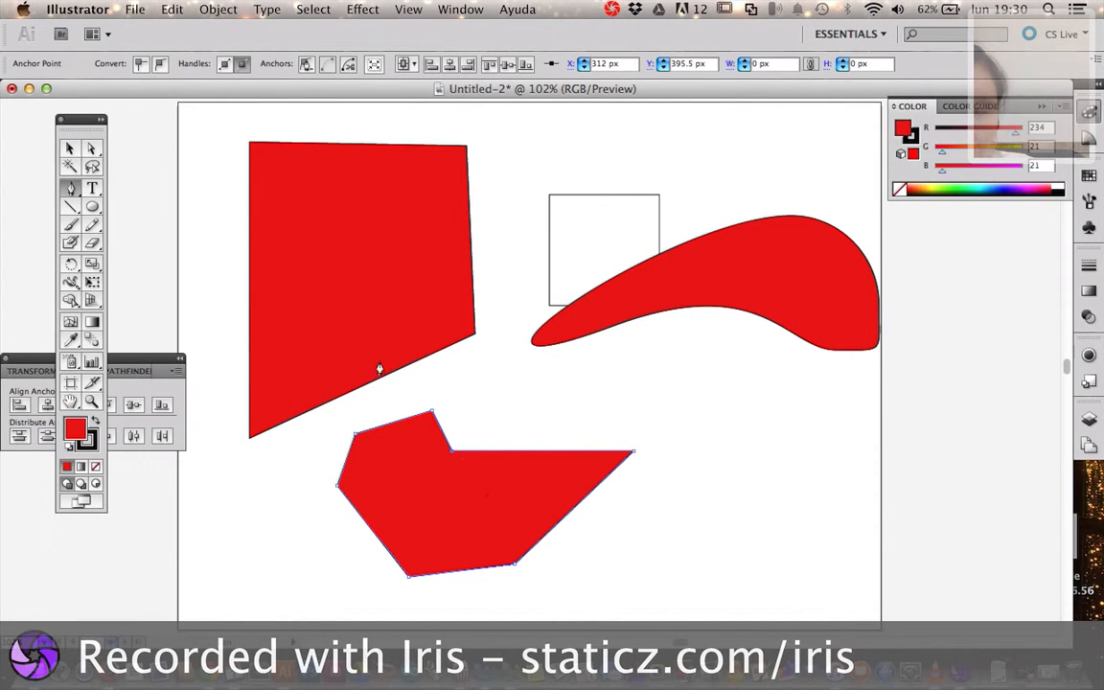
Move the red seven-point polygon to the artboard's lower-left area, below the red quadrilateral
{"action": "left_click", "coordinate": [67, 149]}
{"action": "left_click_drag", "start_coordinate": [428, 492], "coordinate": [328, 520]}
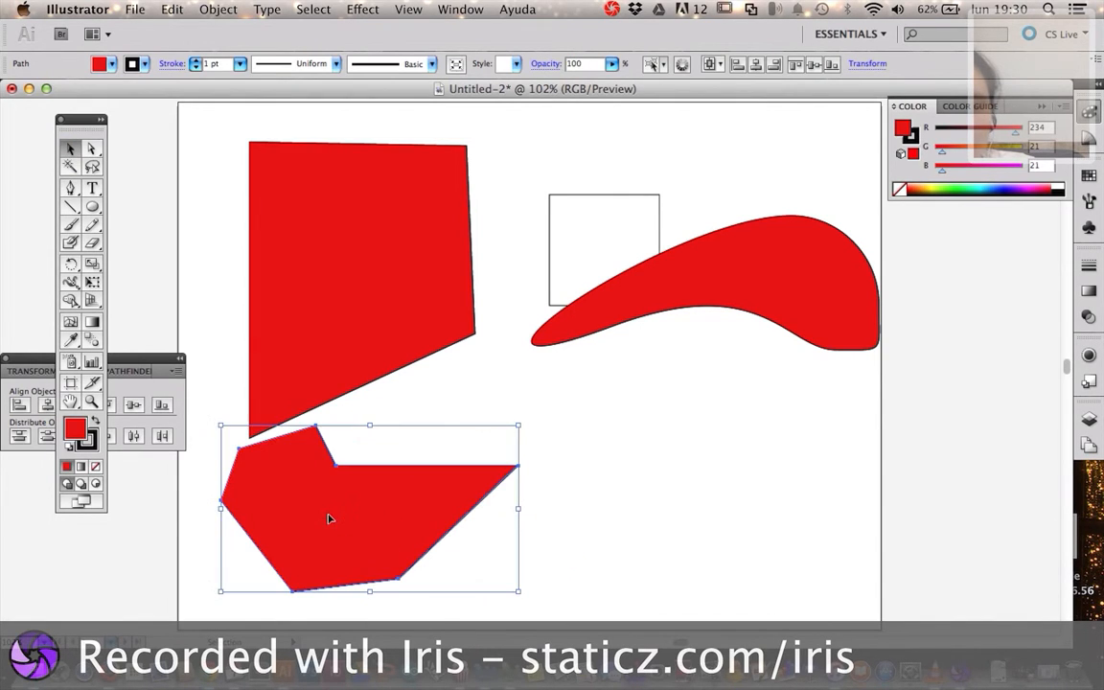
{"action": "left_click", "coordinate": [92, 148]}
{"action": "left_click", "coordinate": [196, 403]}
{"action": "left_click_drag", "start_coordinate": [273, 533], "coordinate": [345, 525]}
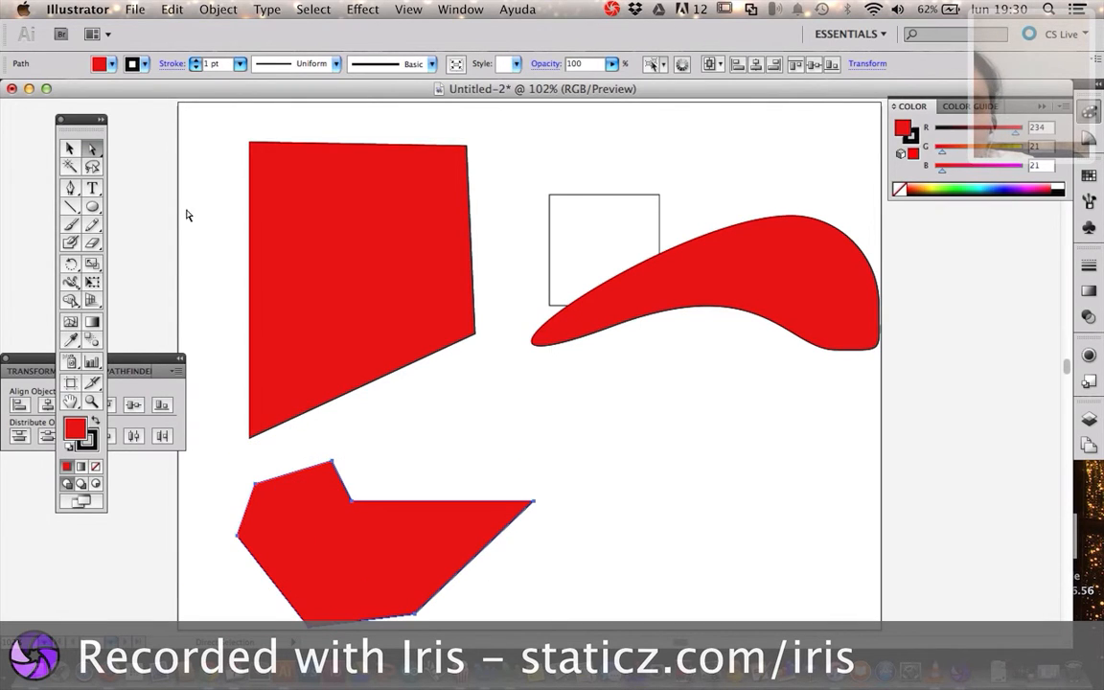
Draw a four-point path of straight segments to the right of the red polygon, with its fill set to None
{"action": "left_click", "coordinate": [67, 147]}
{"action": "left_click", "coordinate": [69, 187]}
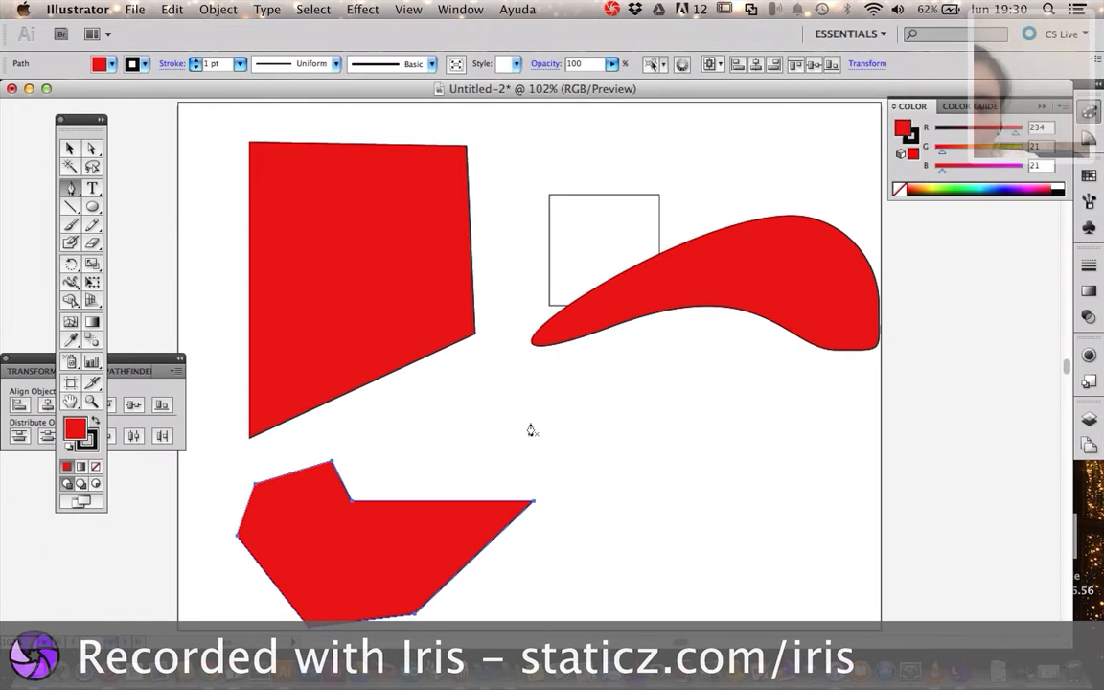
{"action": "left_click", "coordinate": [626, 434]}
{"action": "left_click", "coordinate": [634, 537]}
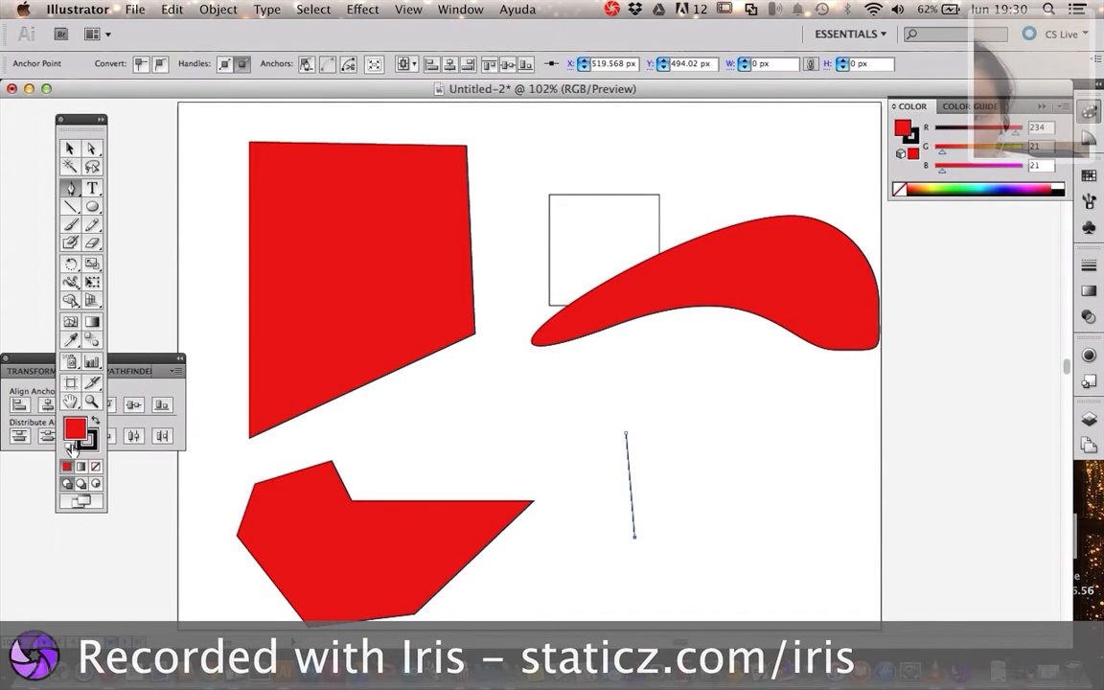
{"action": "left_click", "coordinate": [95, 466]}
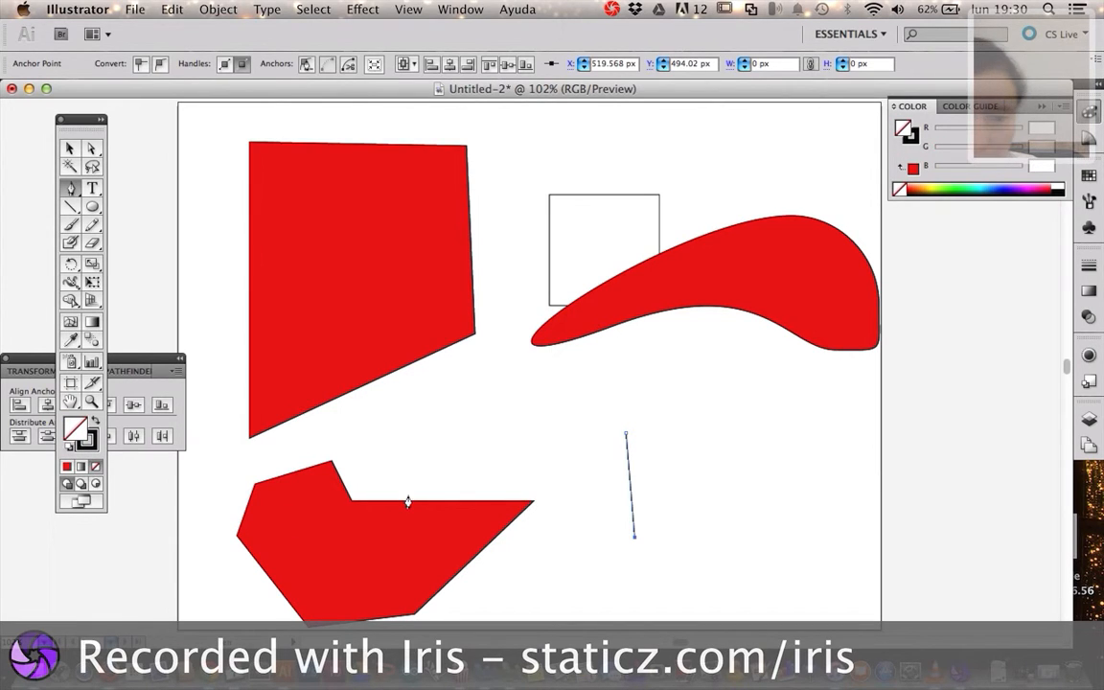
{"action": "left_click", "coordinate": [733, 519]}
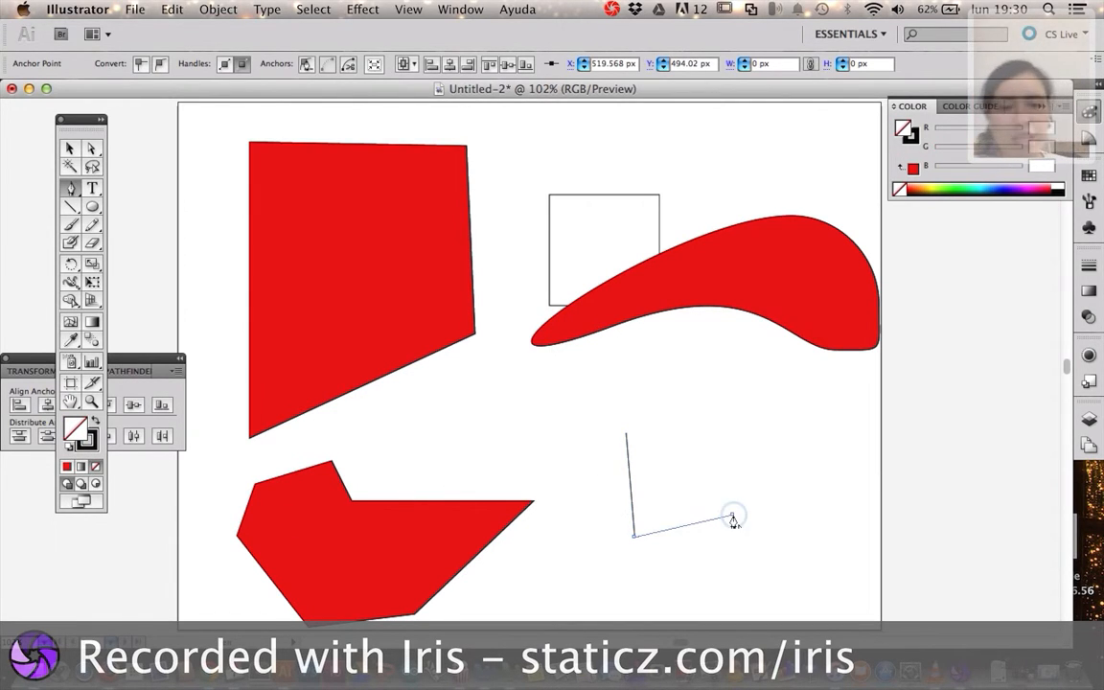
{"action": "left_click", "coordinate": [728, 438]}
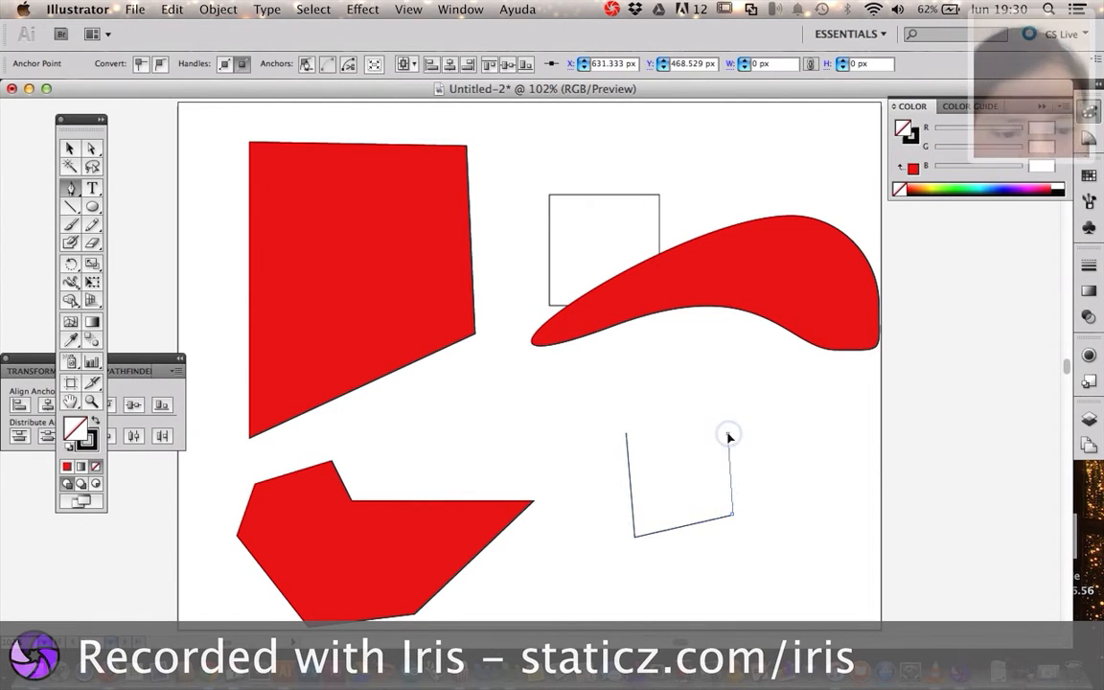
Try to close the unfilled four-point path near its starting point, and undo the stray segments
{"action": "left_click", "coordinate": [627, 435]}
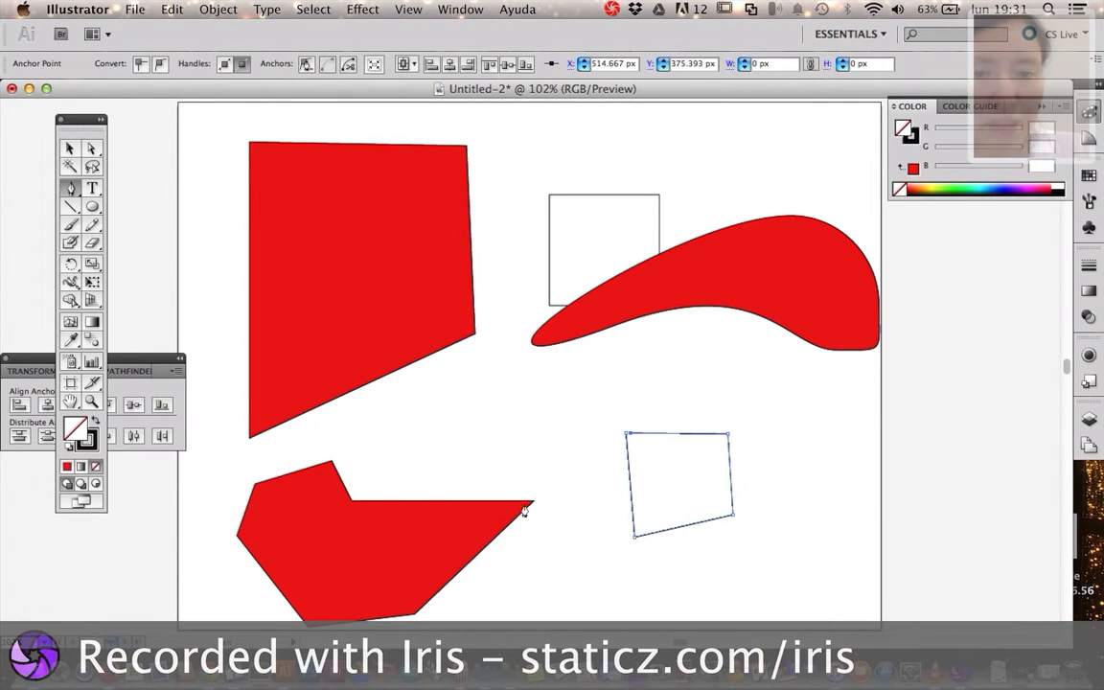
{"action": "left_click", "coordinate": [483, 372]}
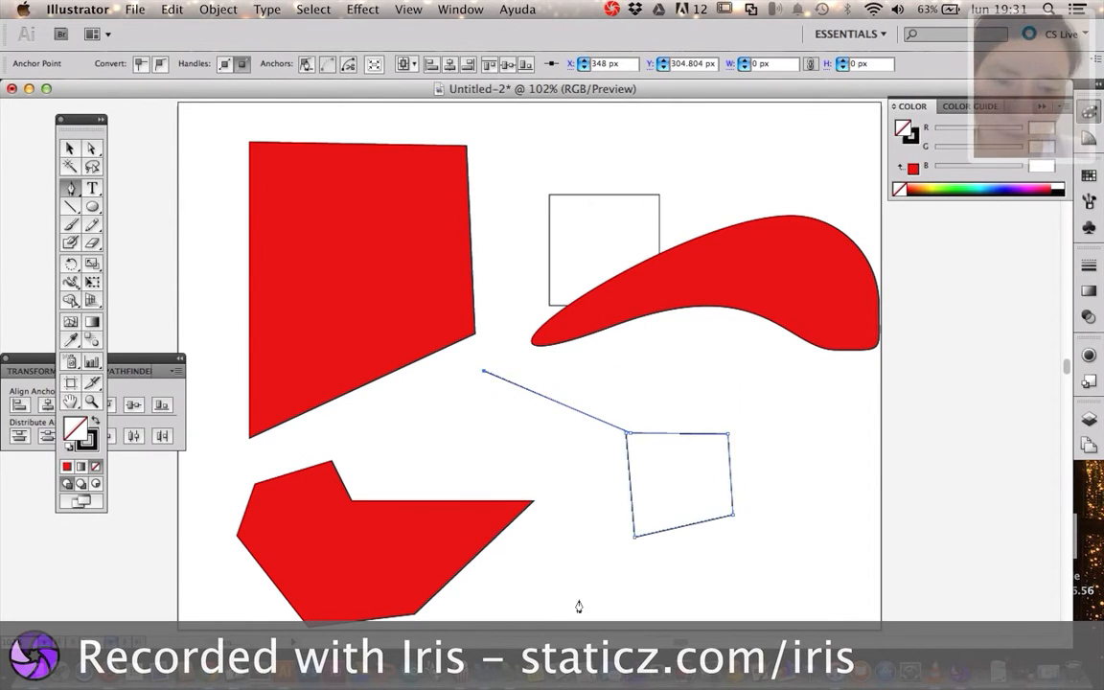
{"action": "key", "text": "super+z"}
{"action": "key", "text": "super+z"}
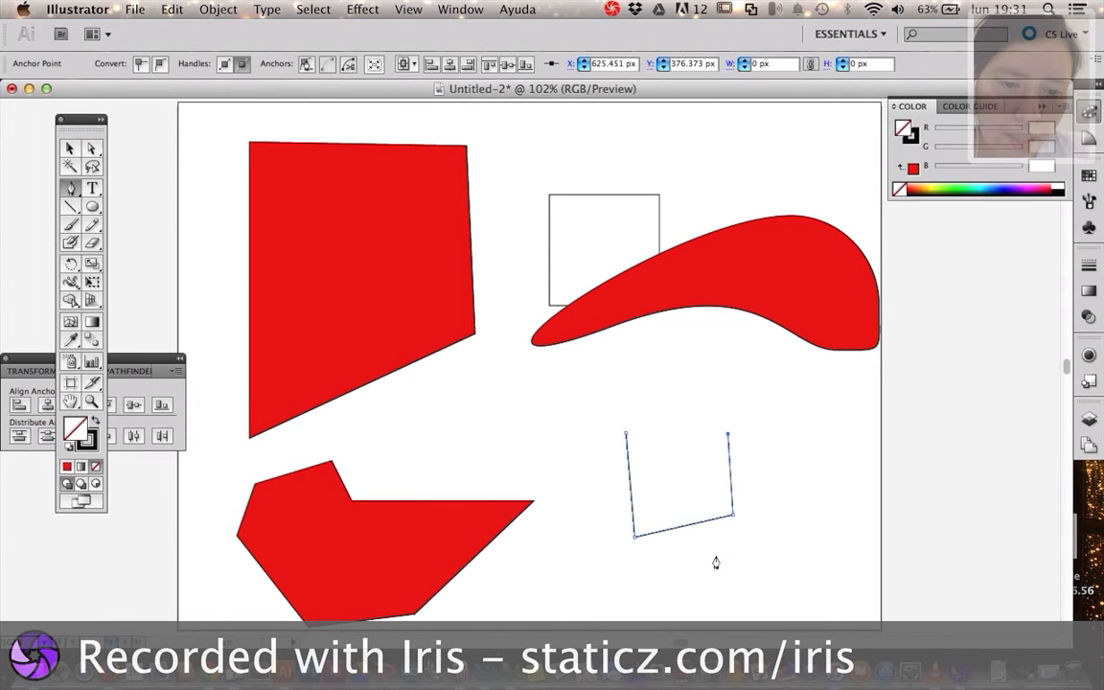
Close the unfilled four-point path at its starting anchor point
{"action": "left_click", "coordinate": [627, 436]}
{"action": "left_click", "coordinate": [728, 435]}
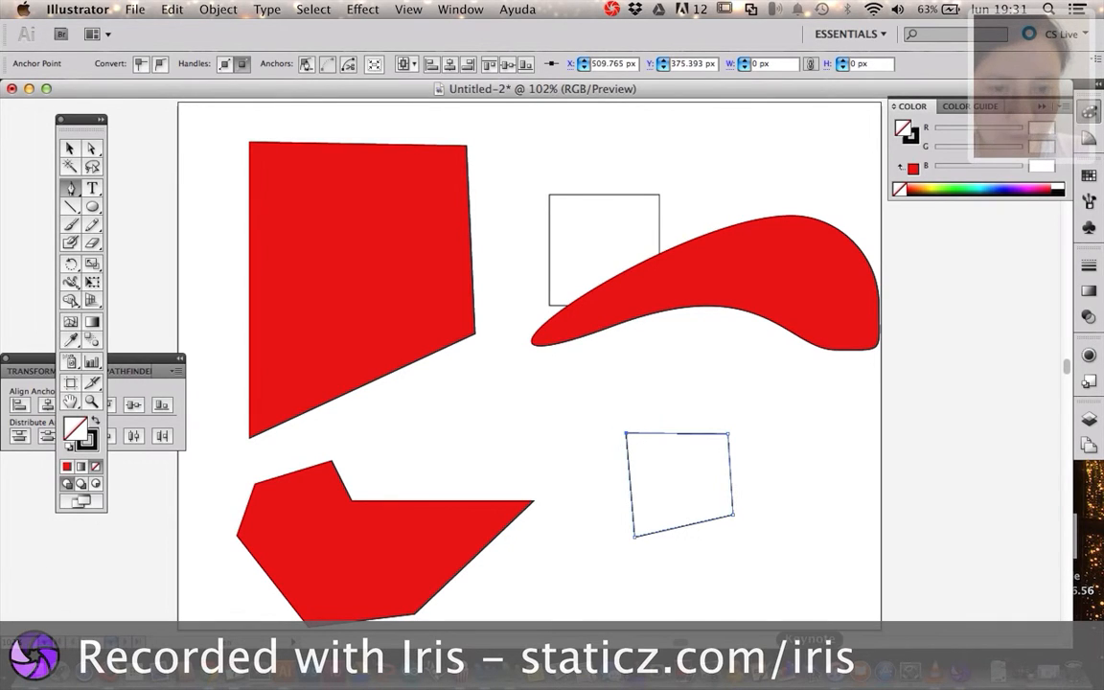
Stretch the unfilled quadrilateral upward and move it to the pointed end of the curved red shape
{"action": "key", "text": "v"}
{"action": "left_click_drag", "start_coordinate": [723, 520], "coordinate": [601, 400]}
{"action": "key", "text": "p"}
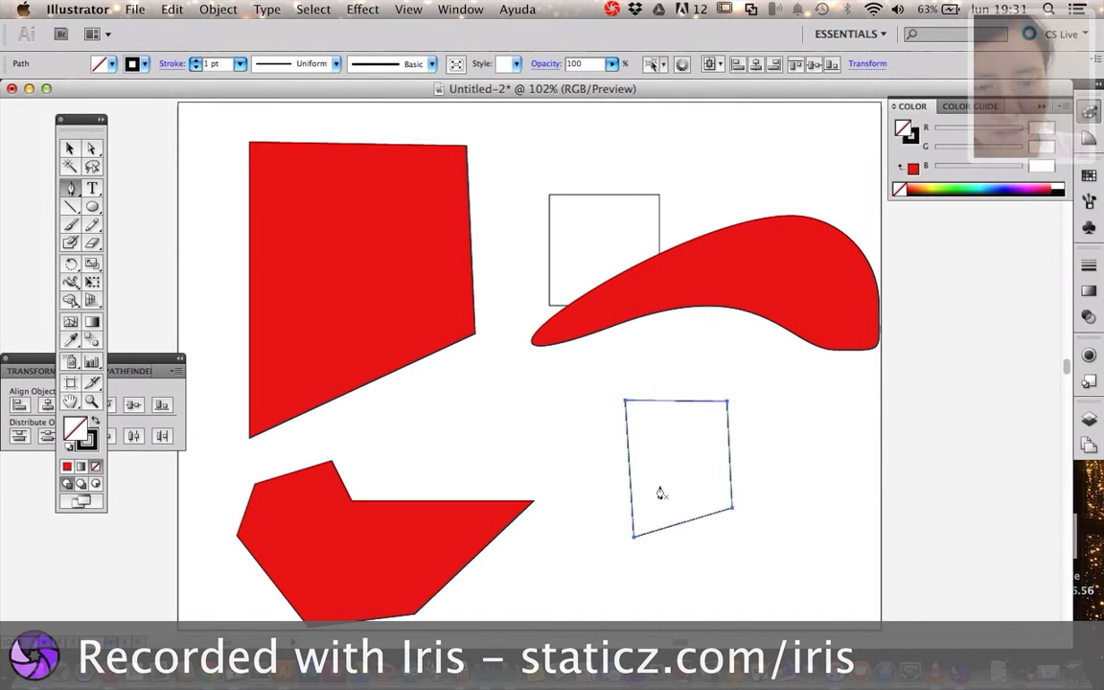
{"action": "key", "text": "v"}
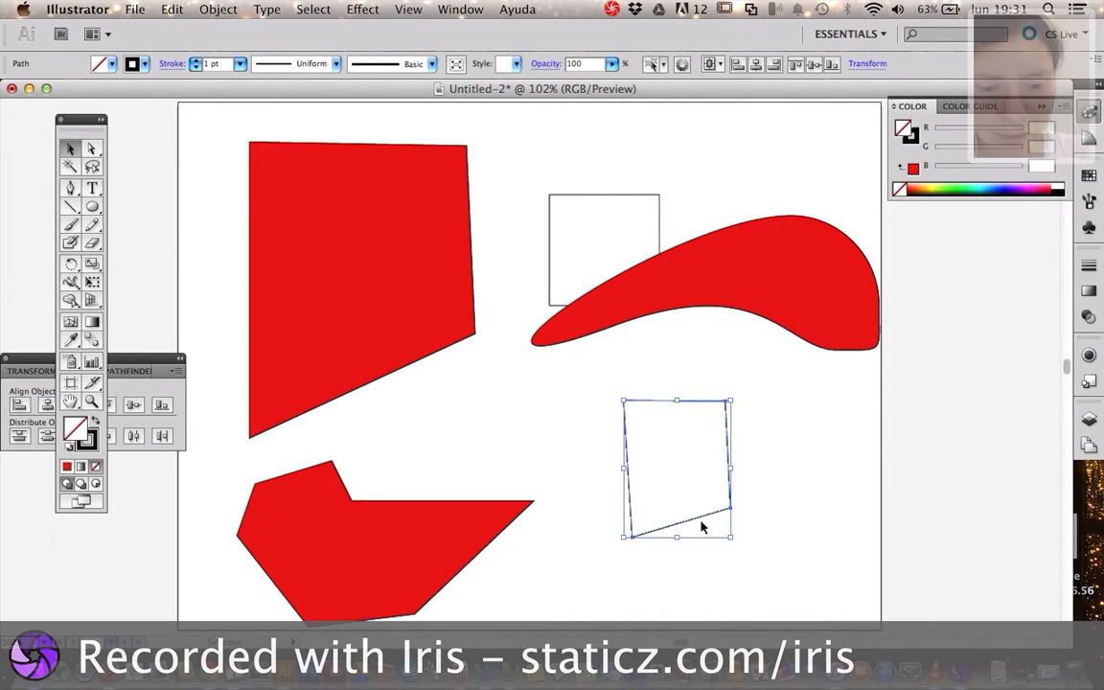
{"action": "left_click_drag", "start_coordinate": [702, 520], "coordinate": [594, 458]}
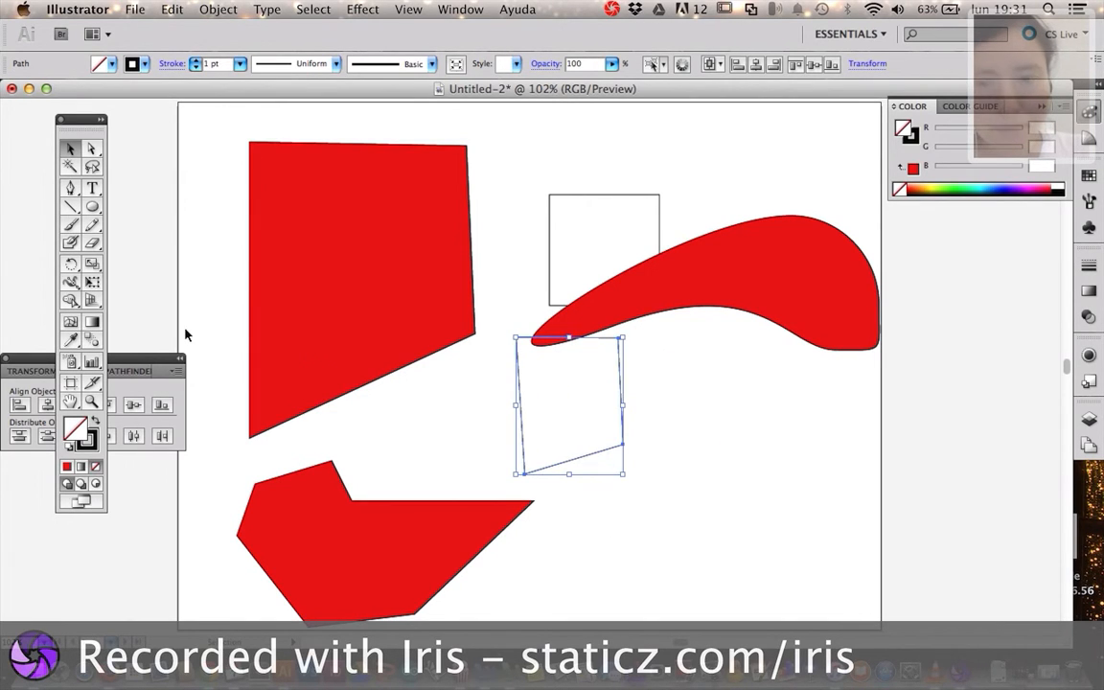
Draw an open, unfilled four-point path of straight segments below the curved red shape, and deselect it with its upper side open
{"action": "left_click", "coordinate": [70, 187]}
{"action": "left_click", "coordinate": [646, 497]}
{"action": "left_click", "coordinate": [661, 581]}
{"action": "left_click", "coordinate": [820, 573]}
{"action": "left_click", "coordinate": [804, 501]}
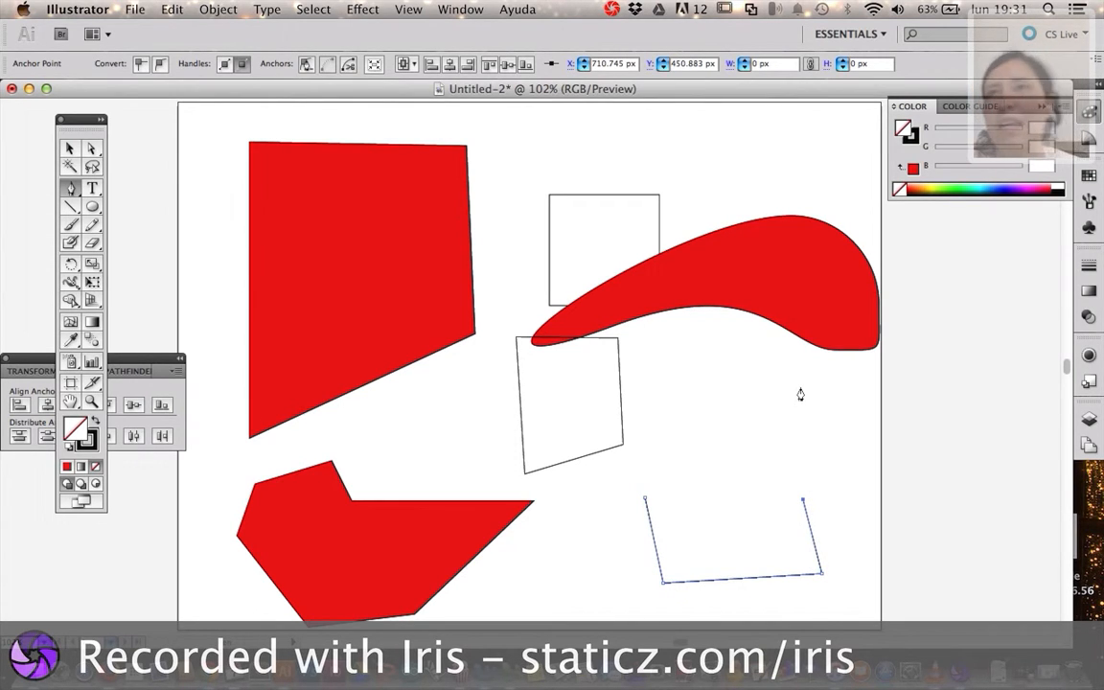
{"action": "key", "text": "super"}
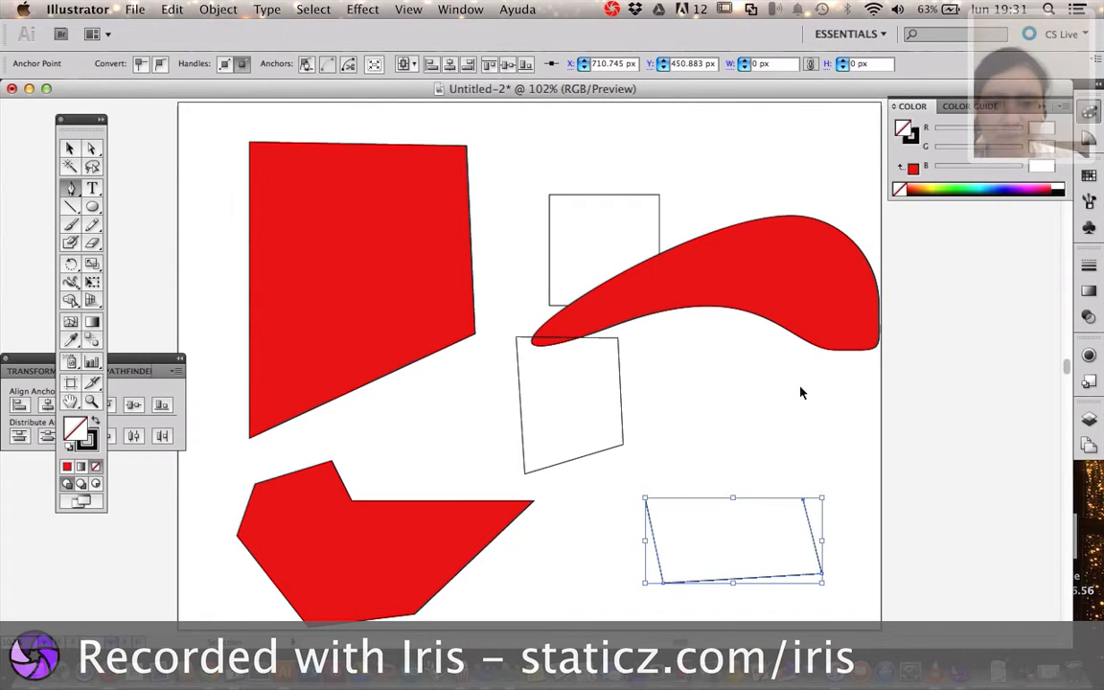
{"action": "left_click", "coordinate": [792, 407], "text": "super"}
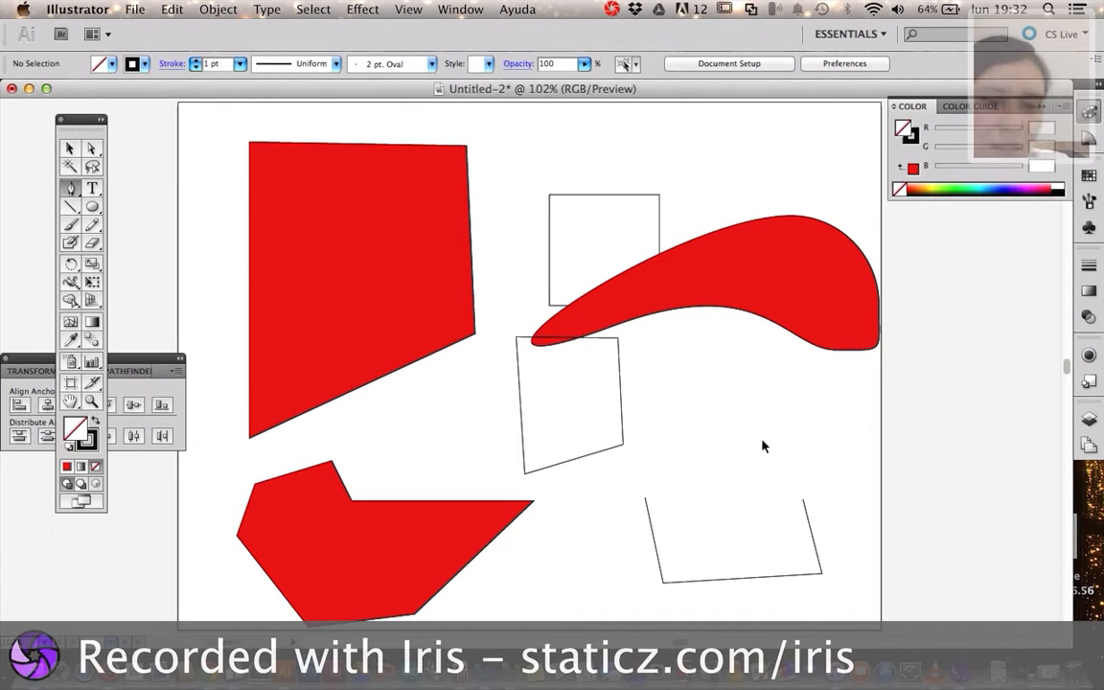
Select the open four-point path and close it with the Pen tool by joining its two end anchor points
{"action": "left_click", "coordinate": [816, 558], "text": "super"}
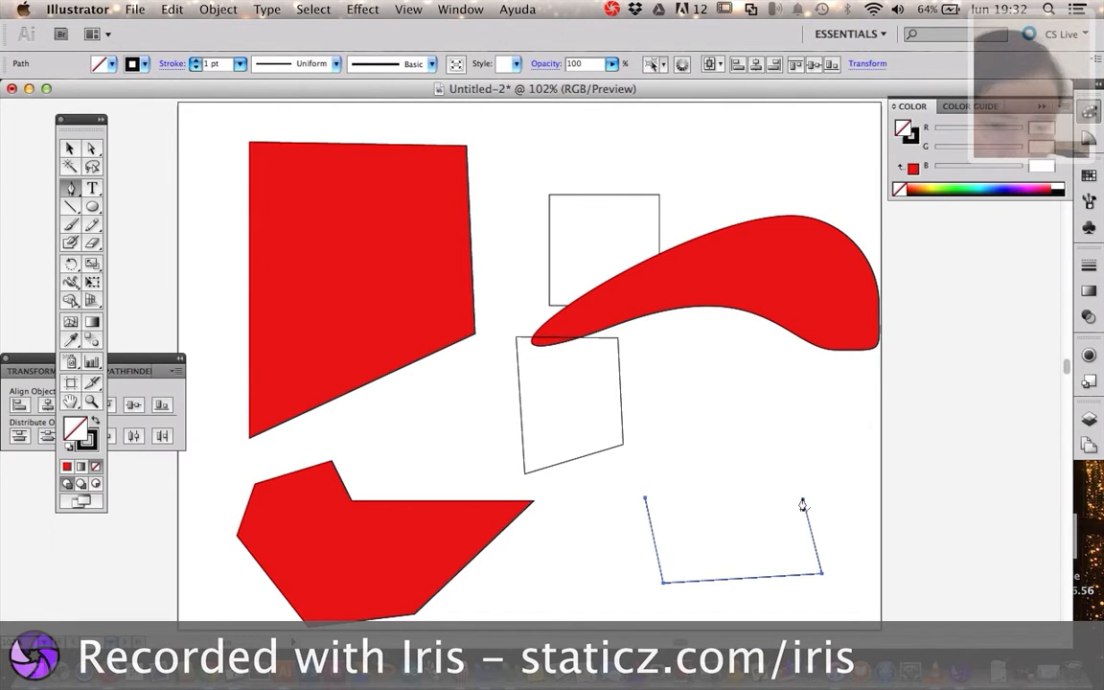
{"action": "left_click", "coordinate": [647, 501]}
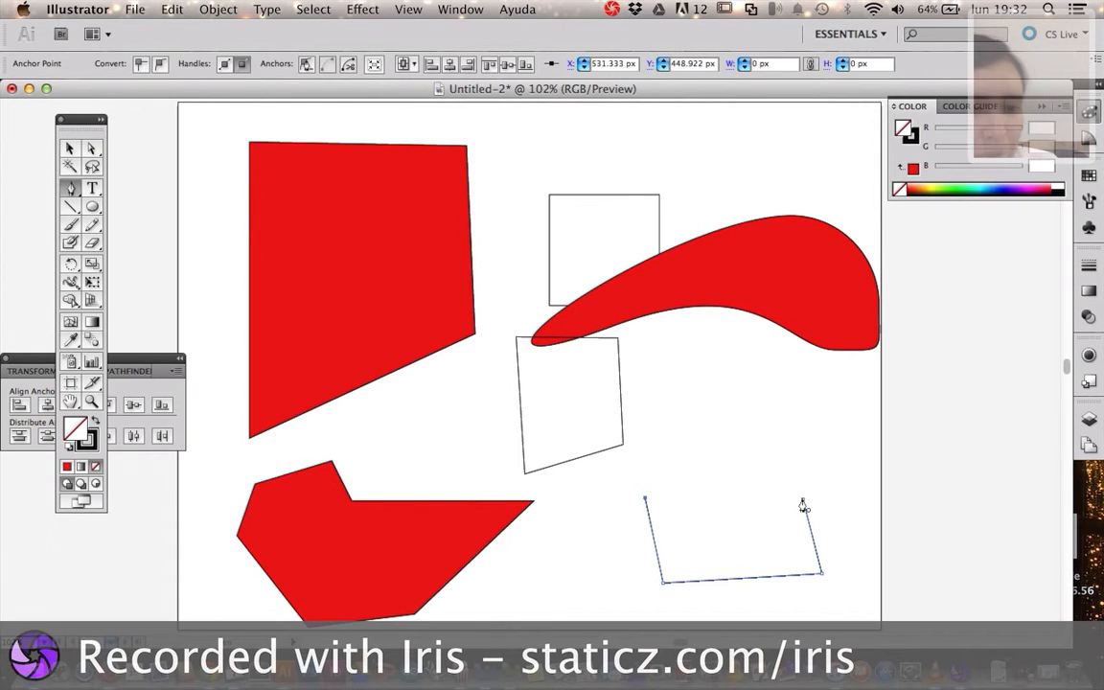
{"action": "left_click", "coordinate": [645, 498]}
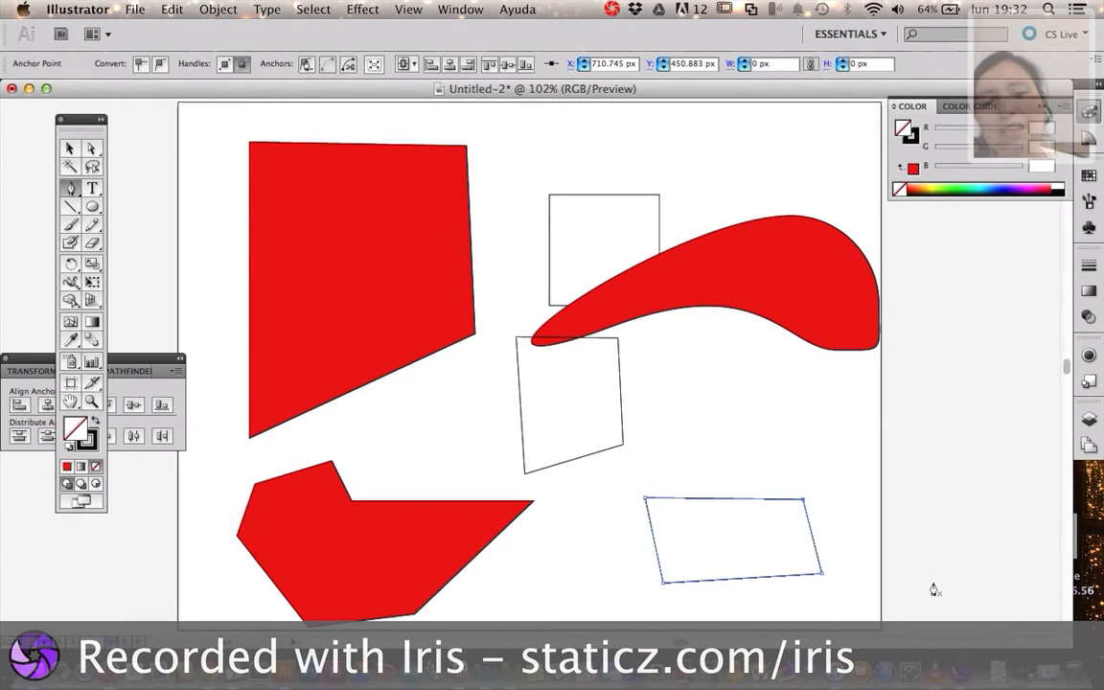
Draw a small unfilled four-point path above the larger quadrilateral and close it by joining its end anchor points
{"action": "left_click", "coordinate": [761, 411]}
{"action": "left_click", "coordinate": [765, 444]}
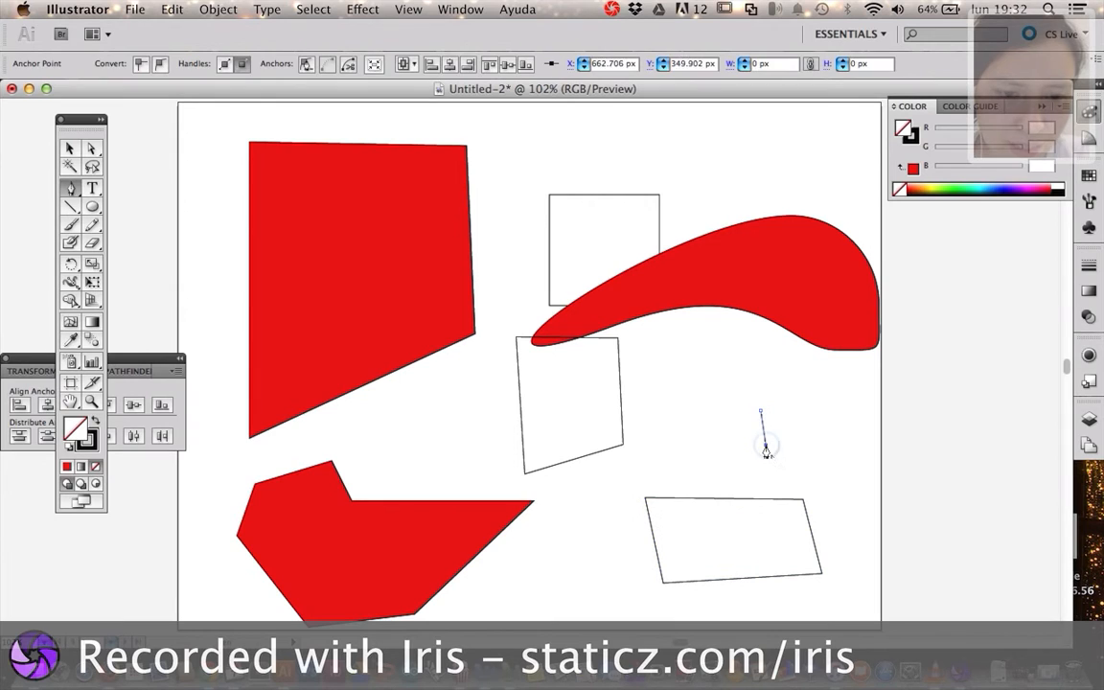
{"action": "left_click", "coordinate": [831, 438]}
{"action": "left_click", "coordinate": [826, 407]}
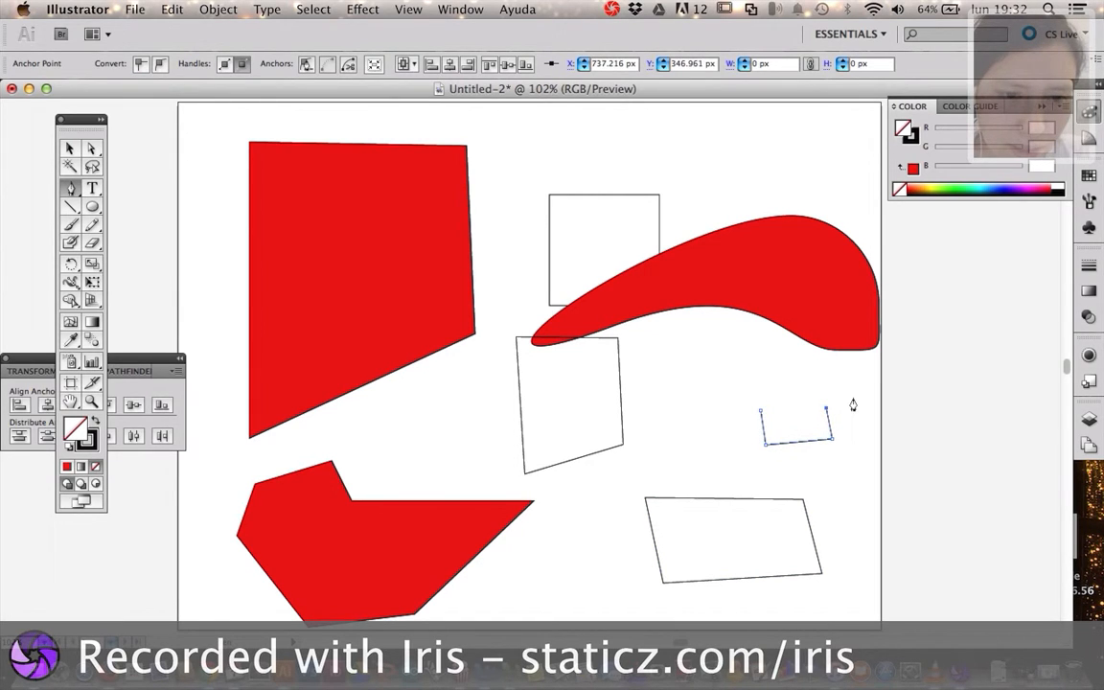
{"action": "left_click", "coordinate": [762, 415]}
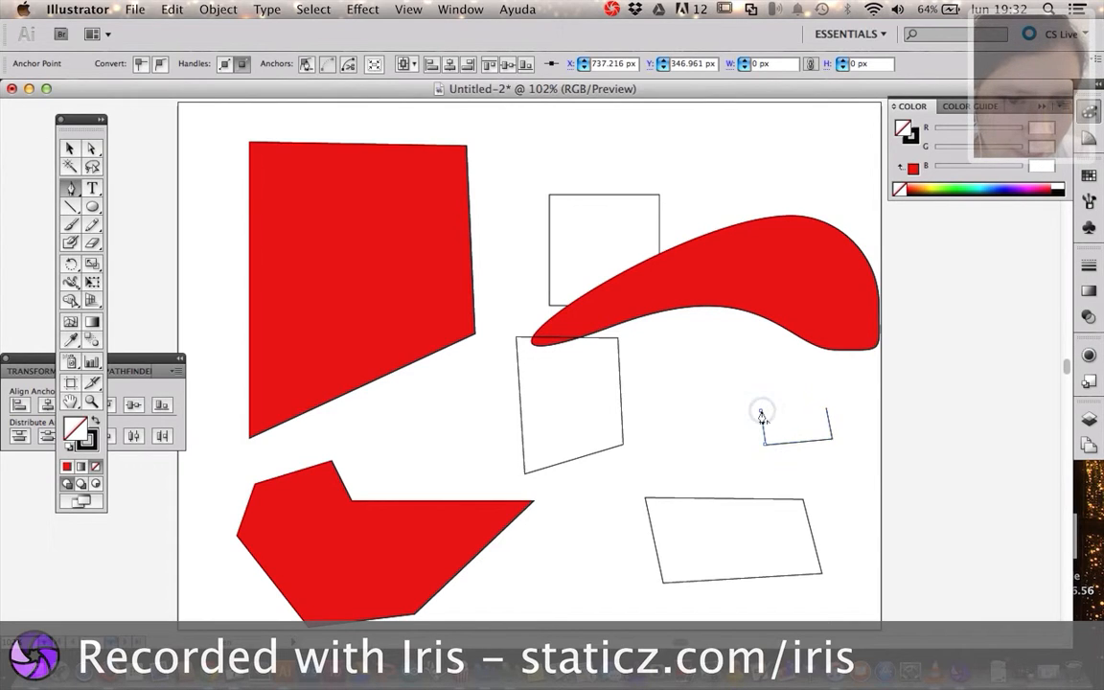
{"action": "left_click", "coordinate": [828, 412]}
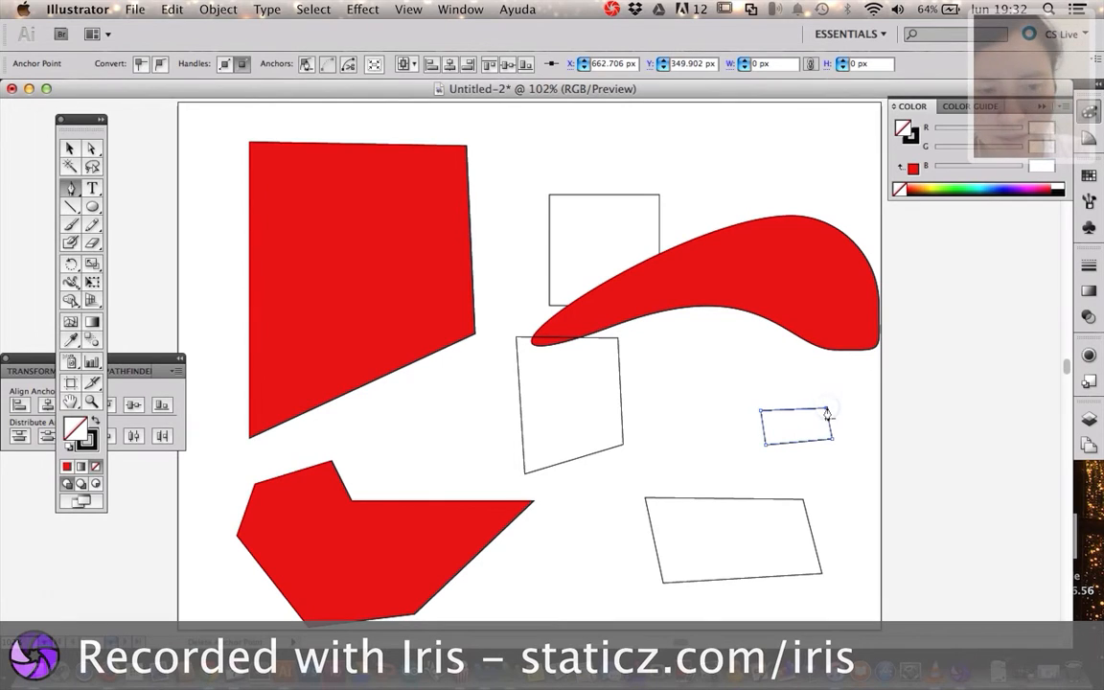
Select the unfilled quadrilateral overlapping the curved red shape's pointed end and move it down and to the right, clear of that shape
{"action": "key", "text": "super"}
{"action": "left_click", "coordinate": [625, 422], "text": "super"}
{"action": "left_click", "coordinate": [622, 426], "text": "super"}
{"action": "key", "text": "super"}
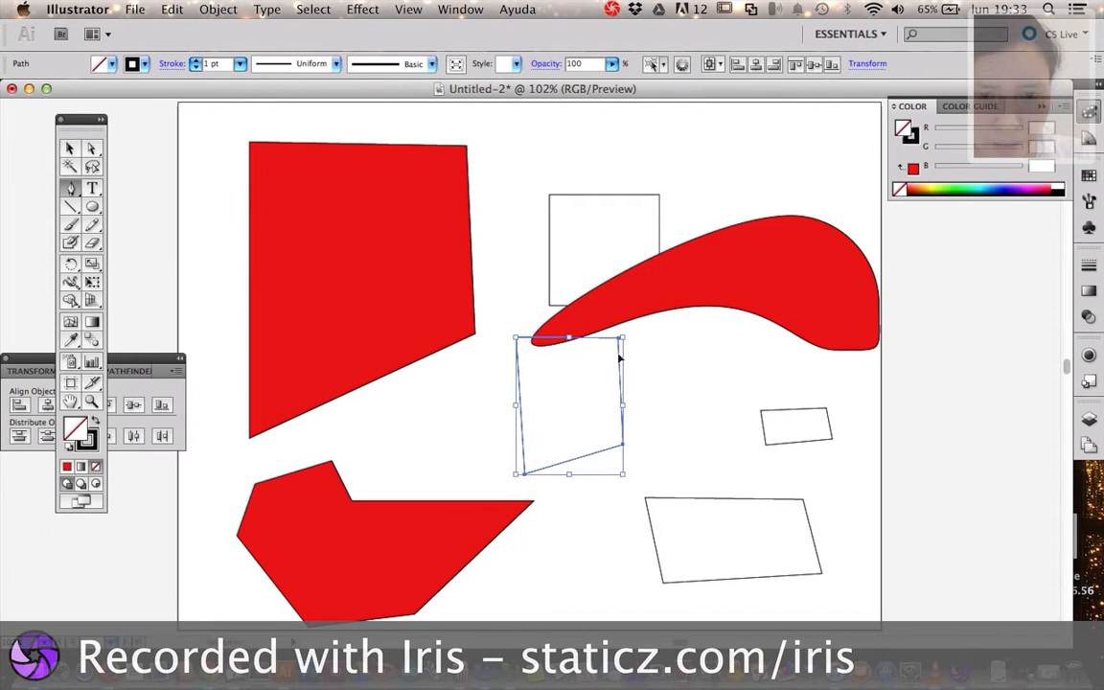
{"action": "left_click_drag", "start_coordinate": [618, 381], "coordinate": [652, 413]}
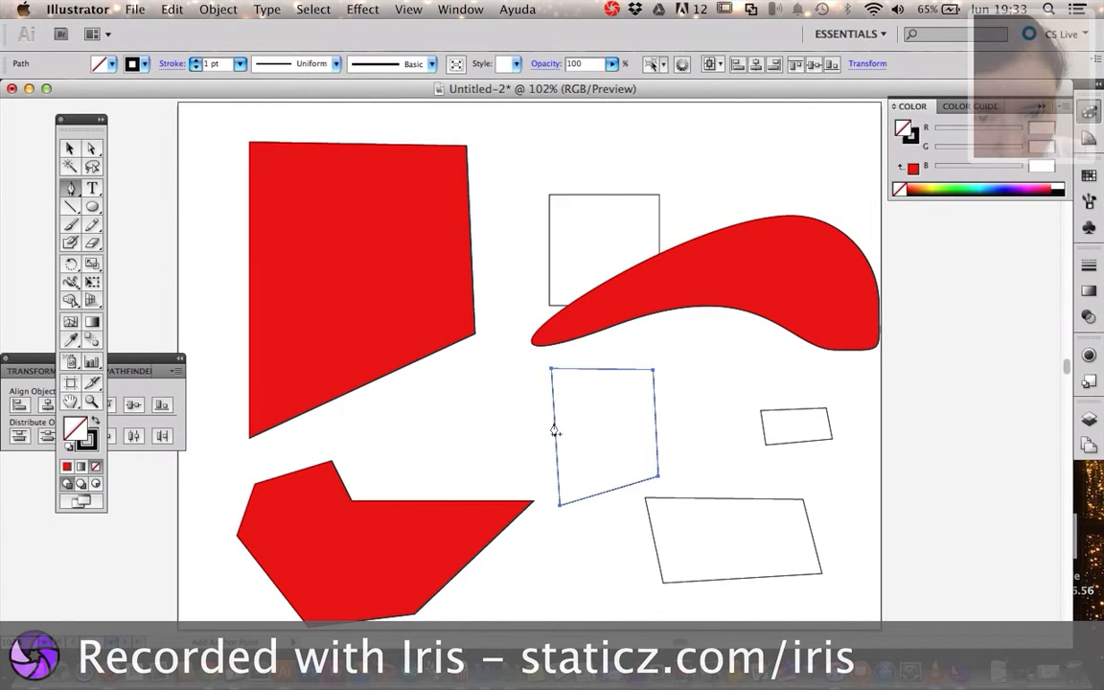
Add anchor points along the moved quadrilateral's sides: two on the lower side and one on each other side
{"action": "left_click", "coordinate": [603, 495]}
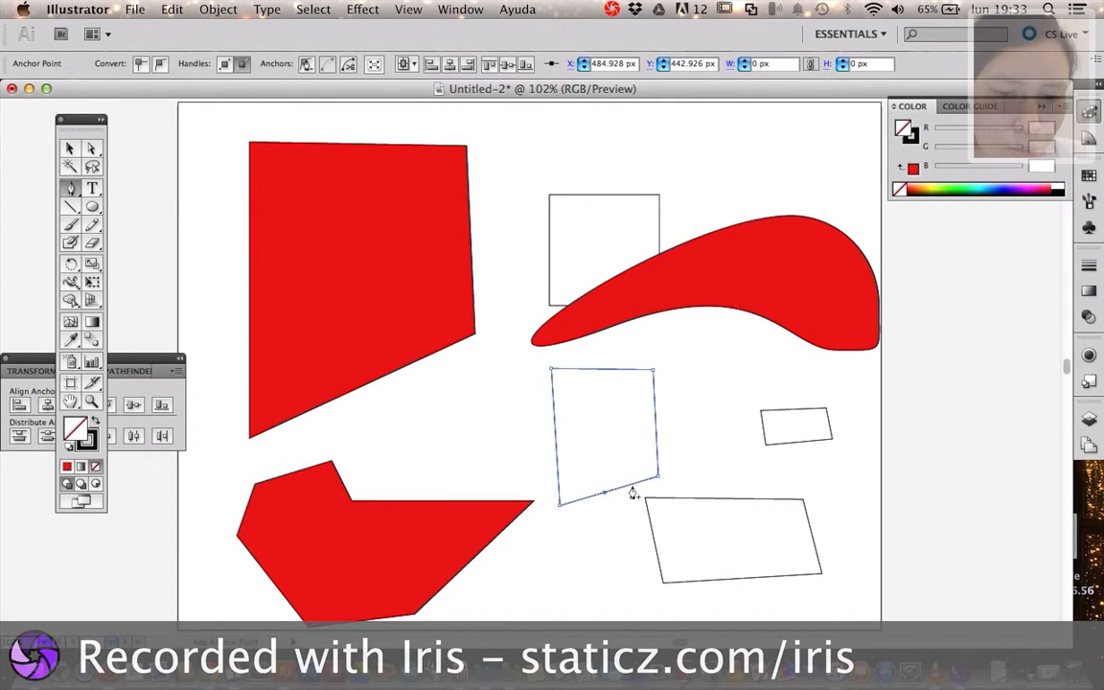
{"action": "left_click", "coordinate": [657, 436]}
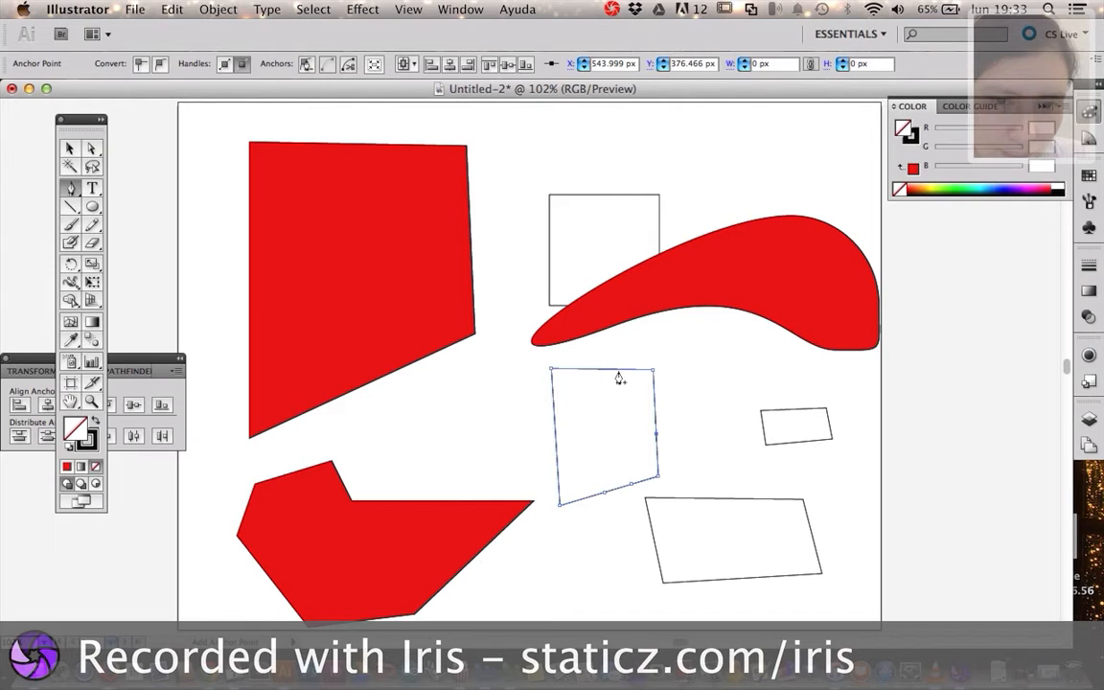
{"action": "left_click", "coordinate": [554, 420]}
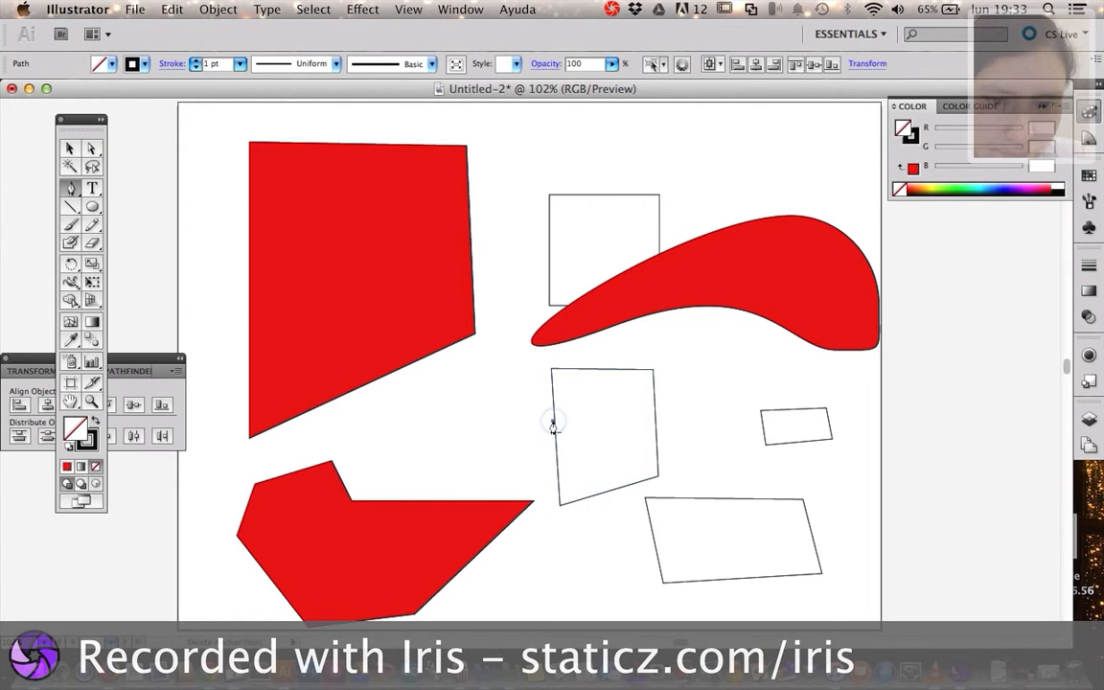
{"action": "left_click", "coordinate": [629, 475], "text": "super"}
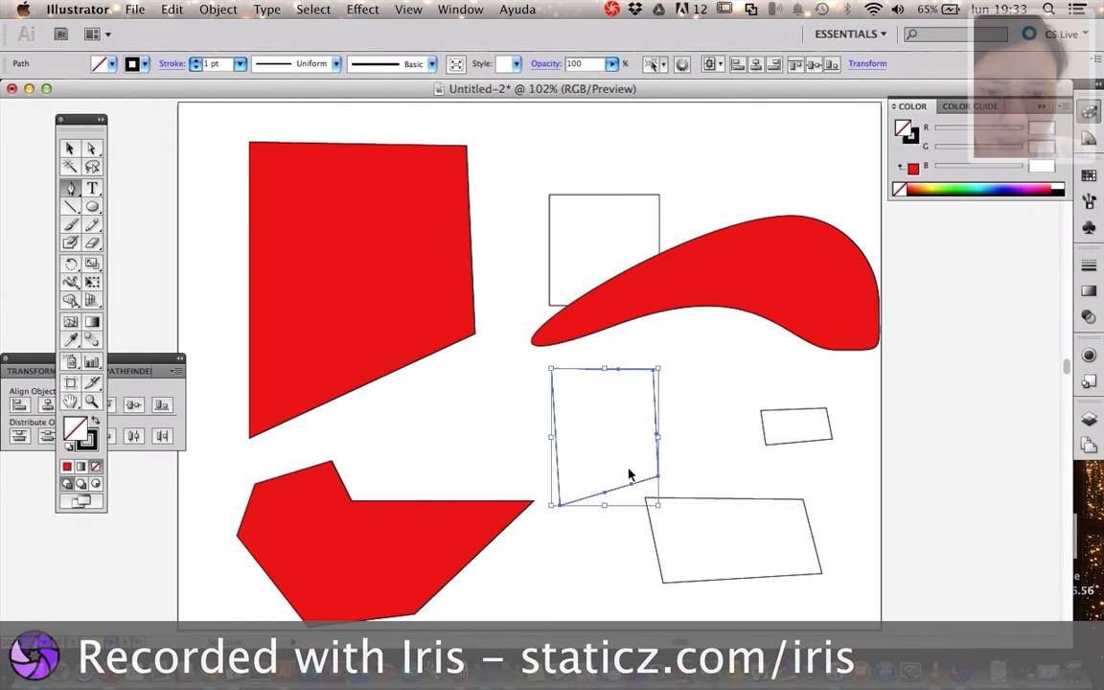
{"action": "left_click", "coordinate": [555, 441]}
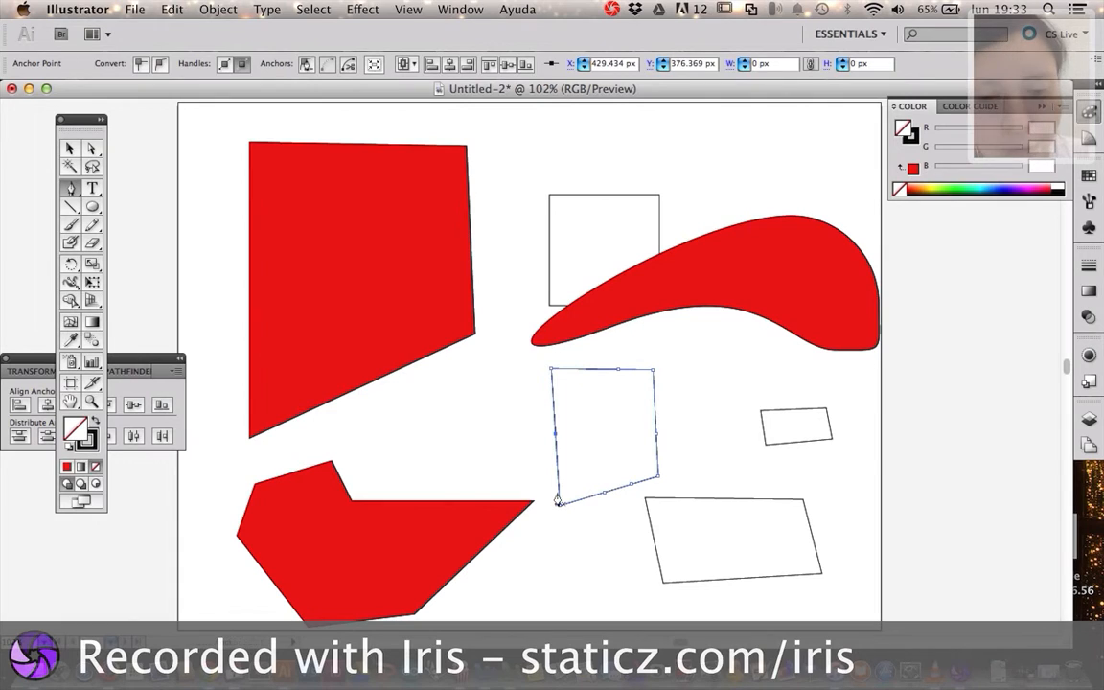
Delete the four original corner anchor points of the quadrilateral with the Pen tool
{"action": "left_click", "coordinate": [551, 372]}
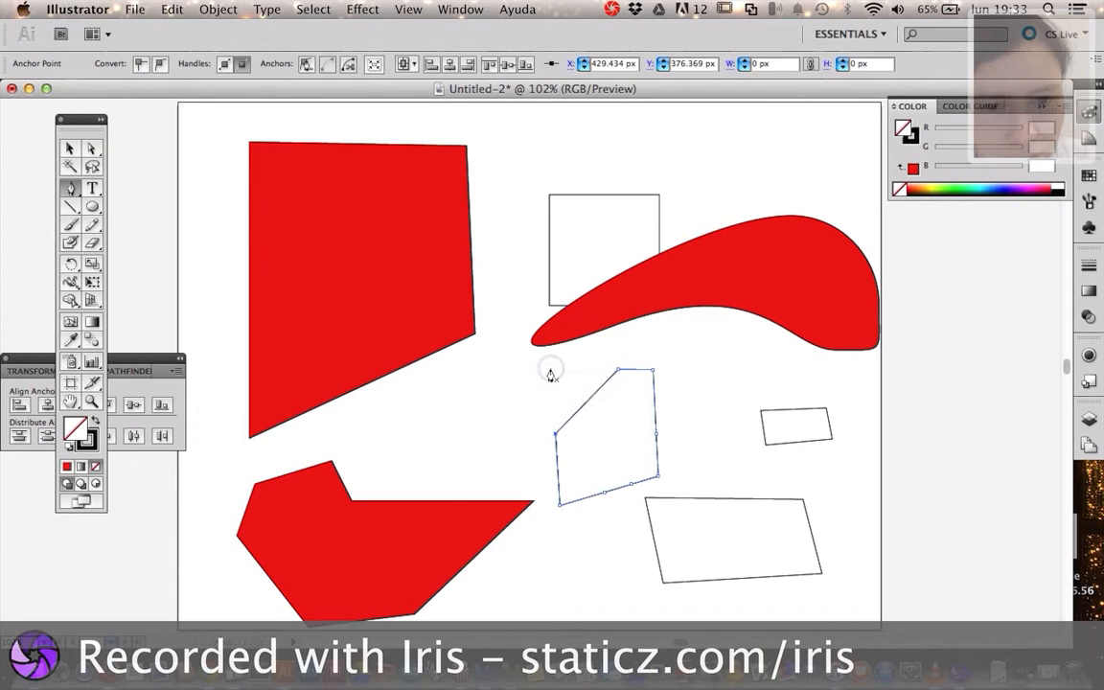
{"action": "left_click", "coordinate": [652, 374]}
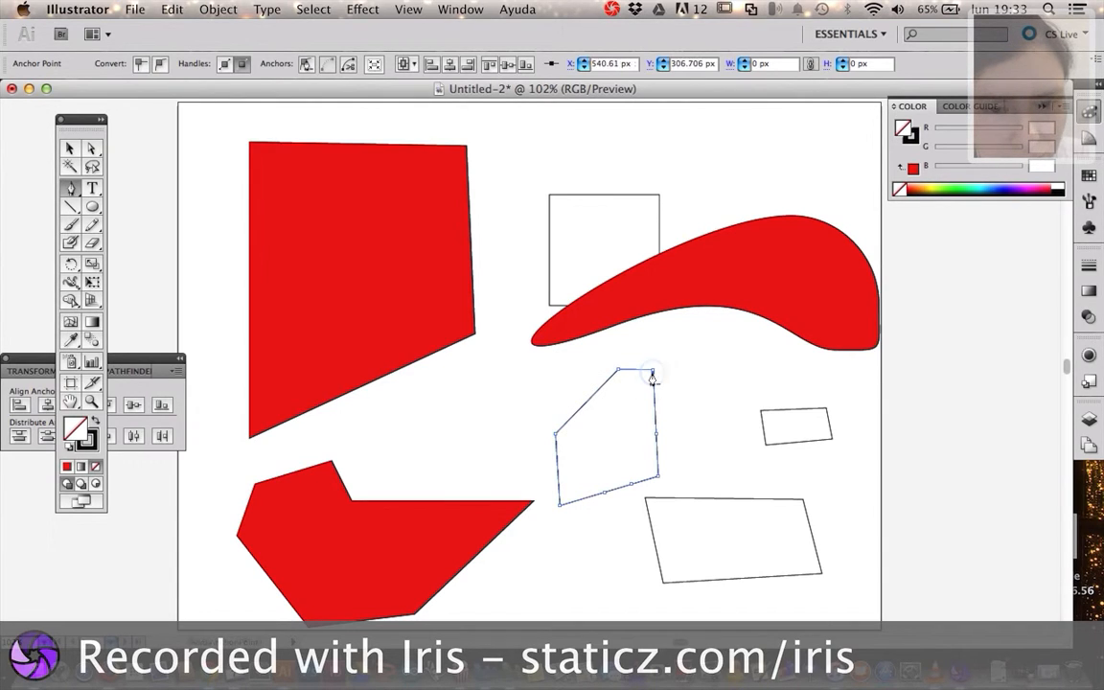
{"action": "left_click", "coordinate": [652, 372]}
{"action": "left_click", "coordinate": [653, 371]}
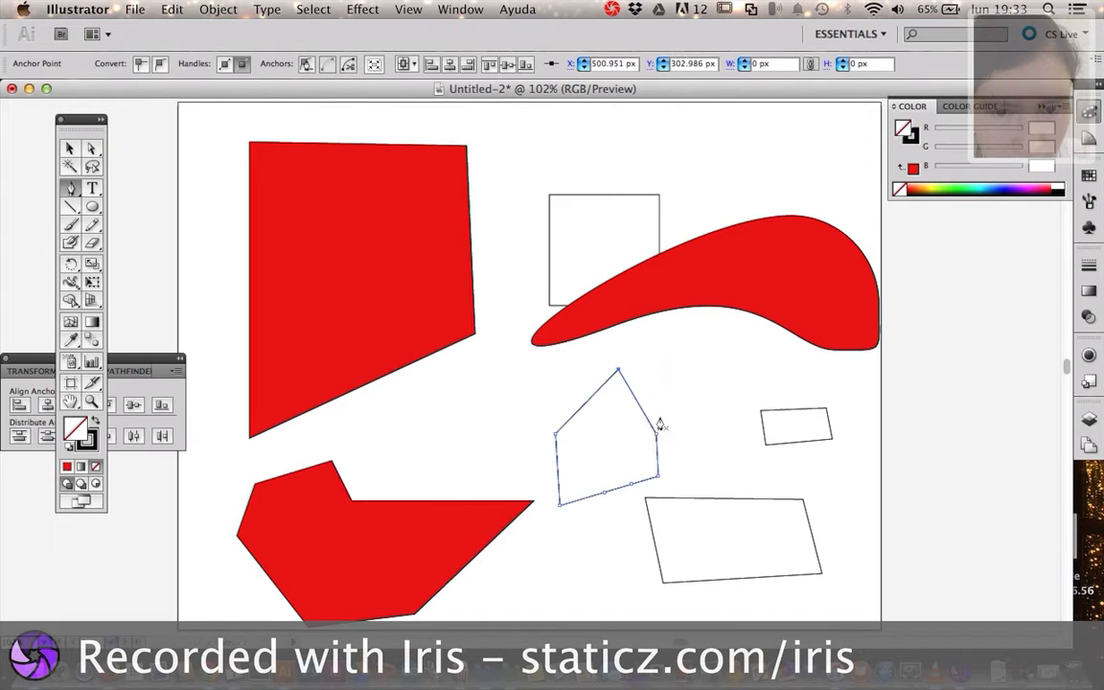
{"action": "left_click", "coordinate": [658, 481]}
{"action": "left_click", "coordinate": [561, 509]}
Add one anchor point each to the reshaped polygon's lower-left, upper-left and upper-right sides
{"action": "left_click", "coordinate": [581, 469]}
{"action": "left_click", "coordinate": [588, 401]}
{"action": "left_click", "coordinate": [644, 420]}
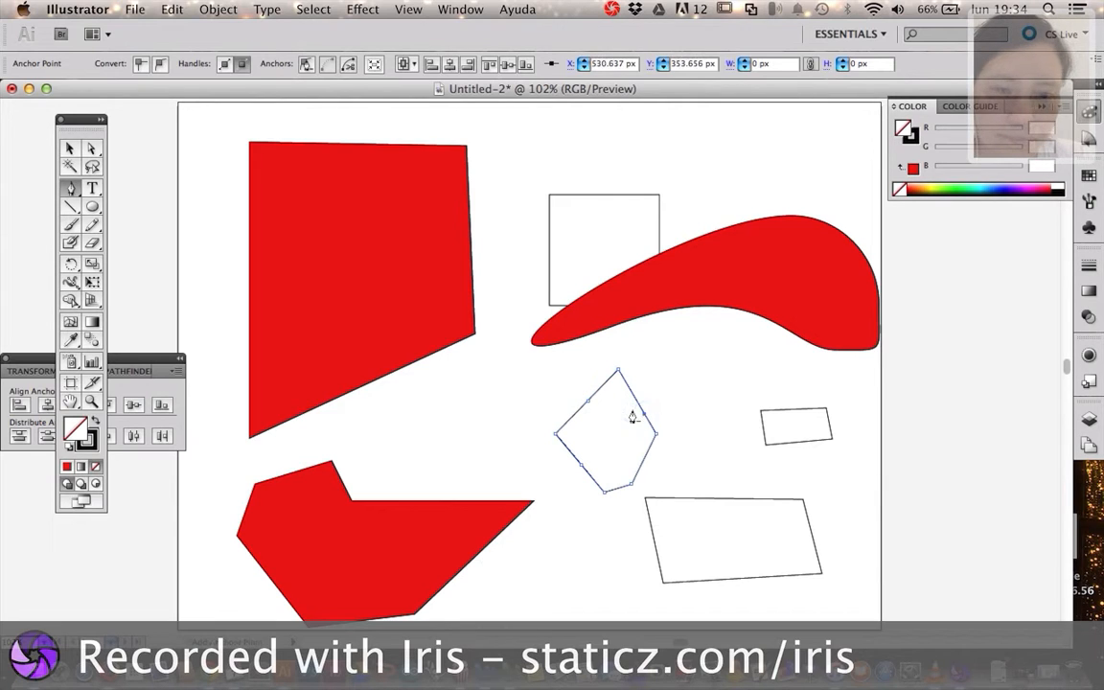
With Direct Selection, pull the polygon's upper-left anchor point outward and its leftmost anchor point inward, and deselect the shape
{"action": "left_click", "coordinate": [93, 149]}
{"action": "left_click_drag", "start_coordinate": [588, 403], "coordinate": [562, 370]}
{"action": "left_click_drag", "start_coordinate": [561, 440], "coordinate": [622, 415]}
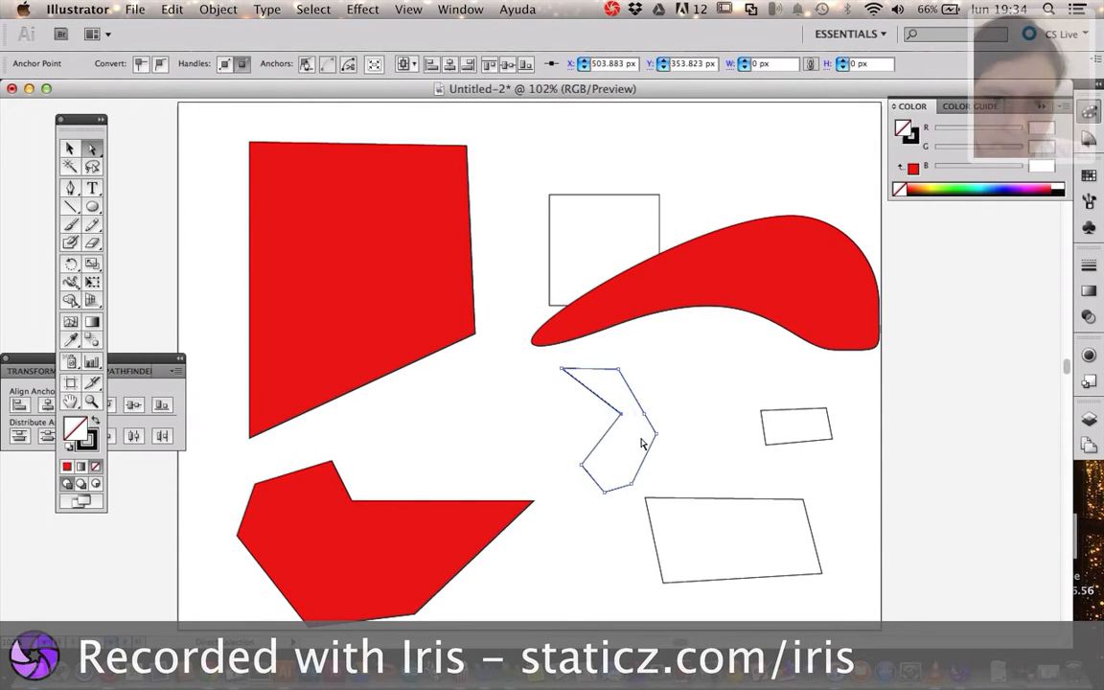
{"action": "left_click", "coordinate": [749, 465]}
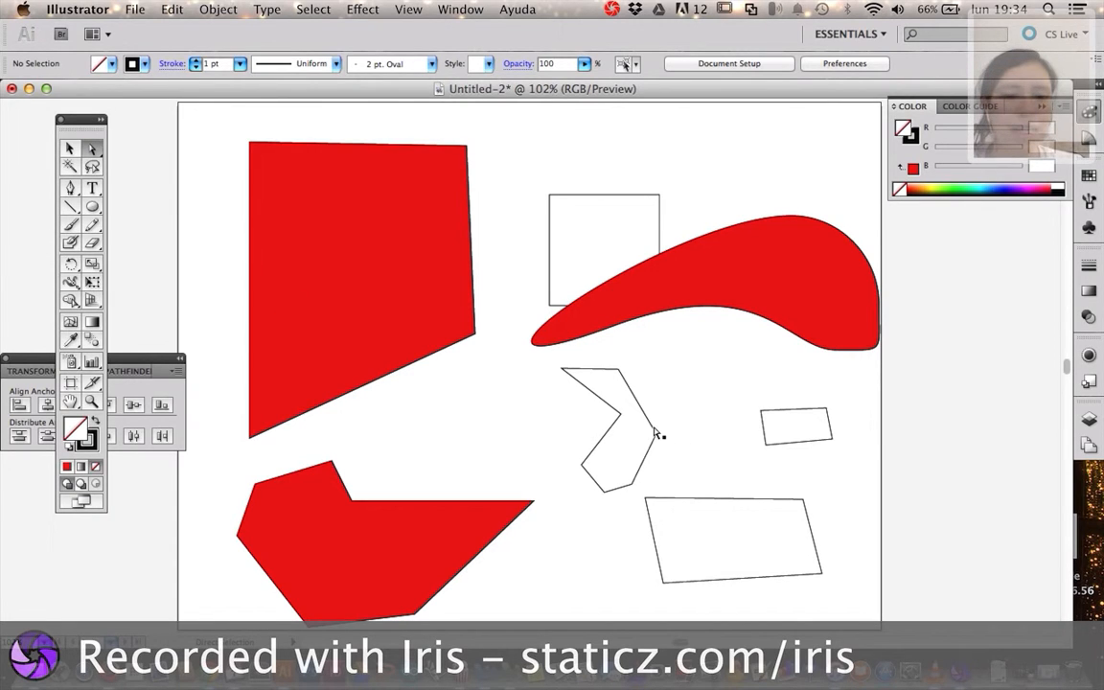
Select both unfilled quadrilaterals to the right of the reshaped polygon and delete them
{"action": "key", "text": "v"}
{"action": "left_click_drag", "start_coordinate": [875, 421], "coordinate": [684, 603]}
{"action": "key", "text": "Delete"}
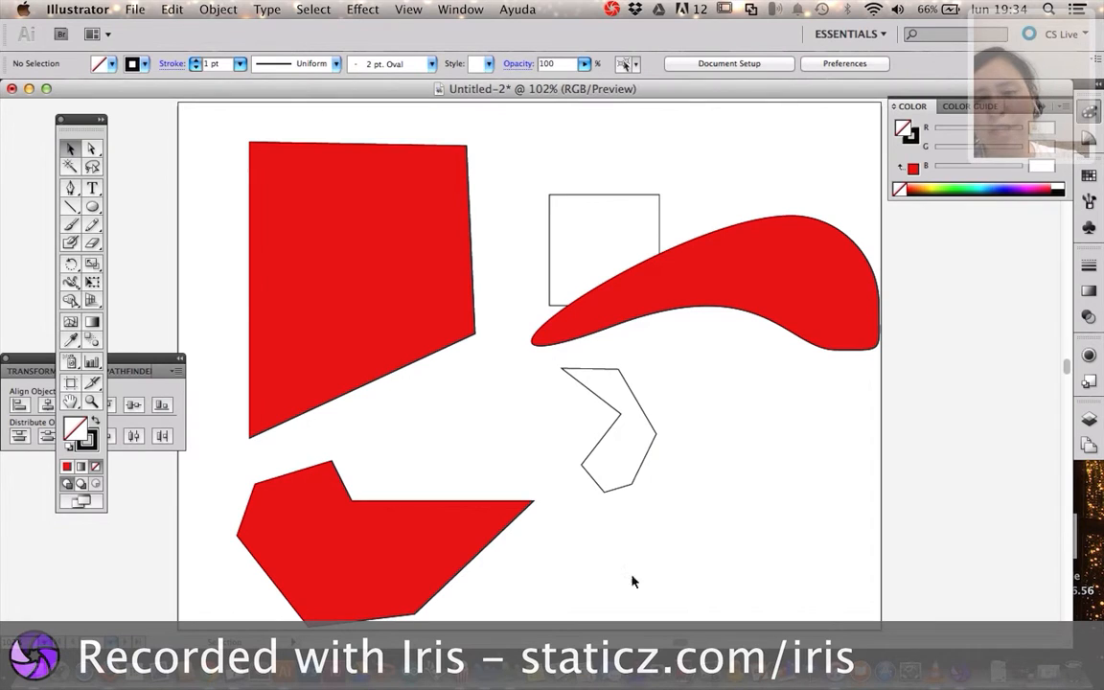
Draw a closed, unfilled round path about 98 by 104 px from four curved anchor points right of the reshaped polygon, and deselect it
{"action": "left_click", "coordinate": [69, 185]}
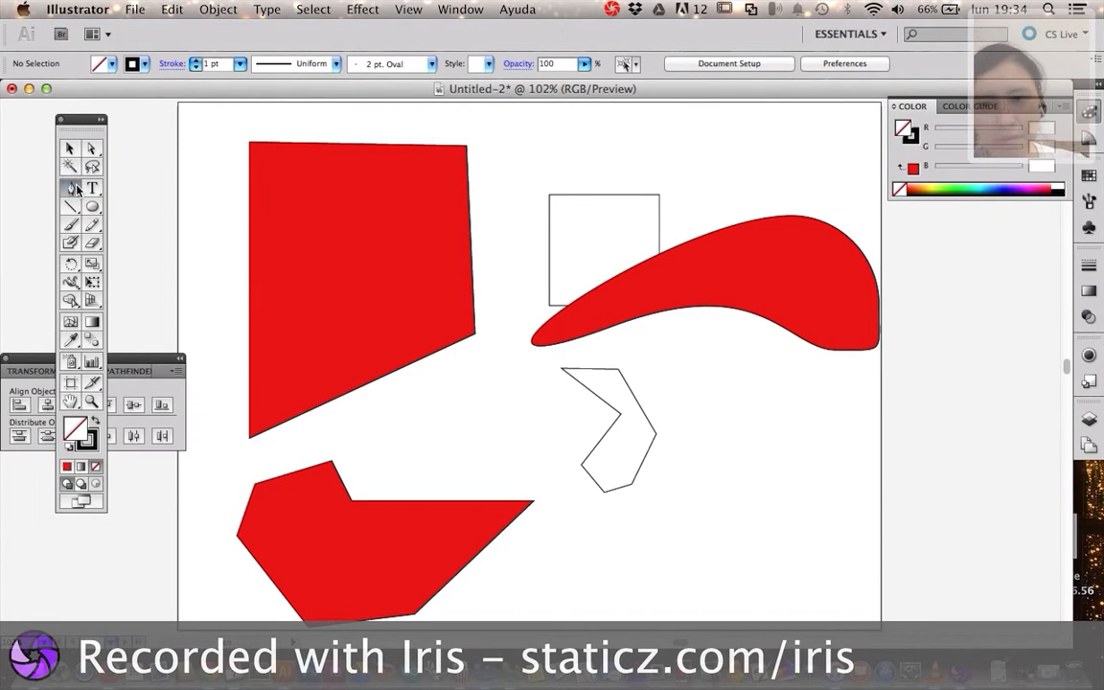
{"action": "right_click", "coordinate": [752, 430]}
{"action": "left_click", "coordinate": [750, 428]}
{"action": "scroll", "coordinate": [751, 428], "scroll_direction": "left", "scroll_amount": 1}
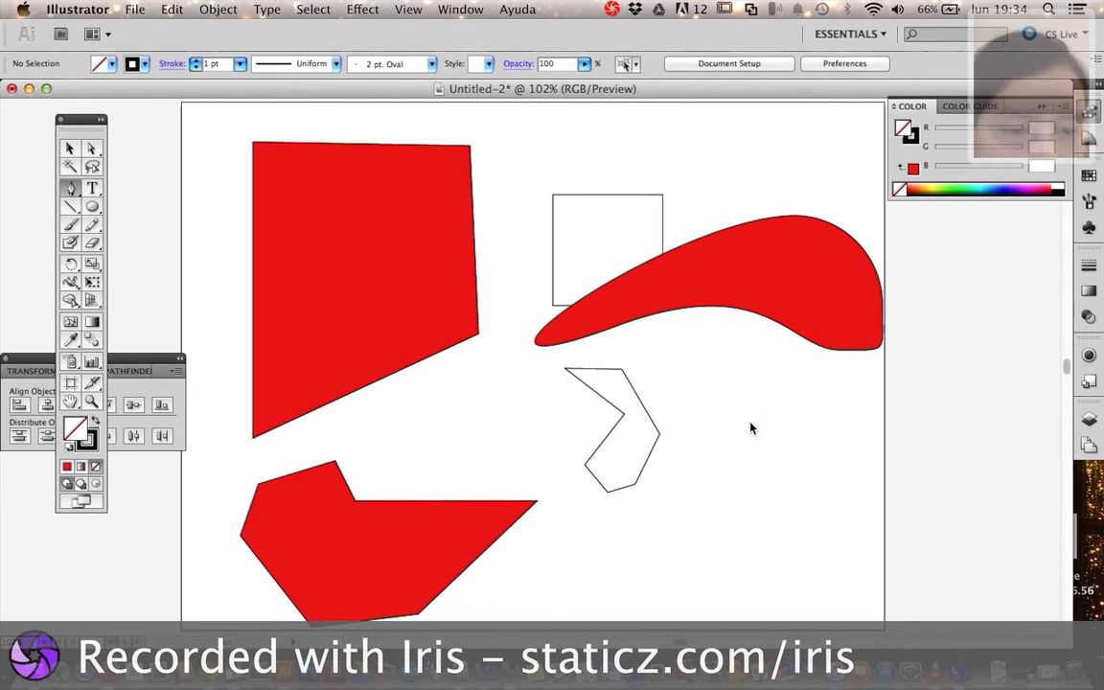
{"action": "left_click", "coordinate": [778, 412]}
{"action": "left_click_drag", "start_coordinate": [778, 414], "coordinate": [738, 416]}
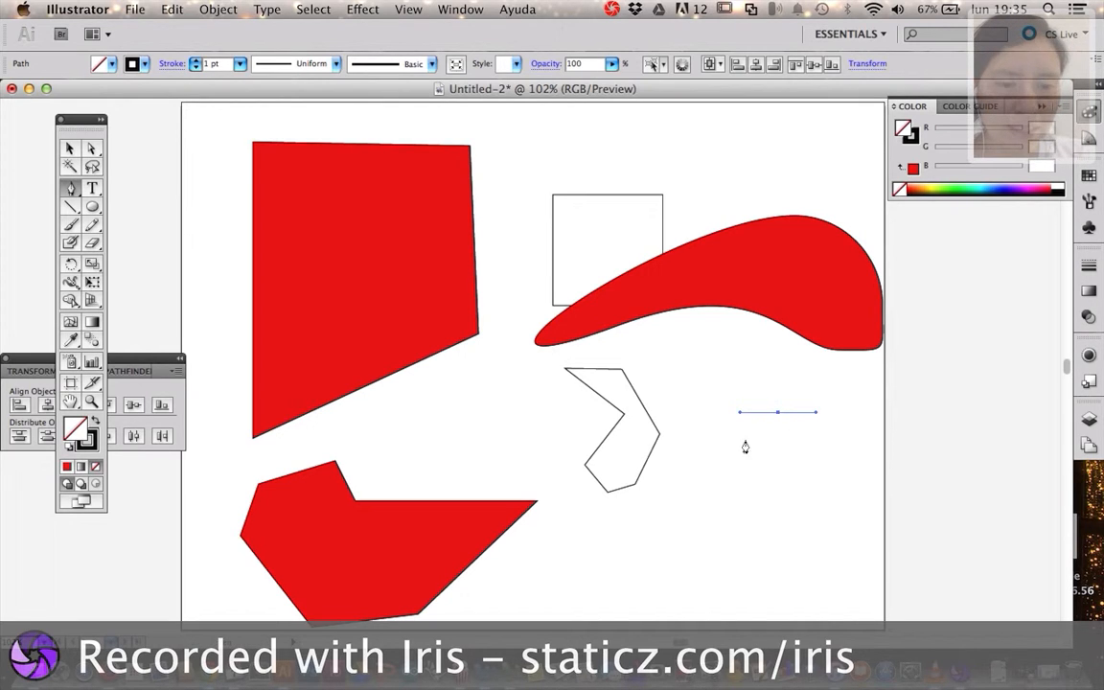
{"action": "left_click_drag", "start_coordinate": [725, 453], "coordinate": [810, 503]}
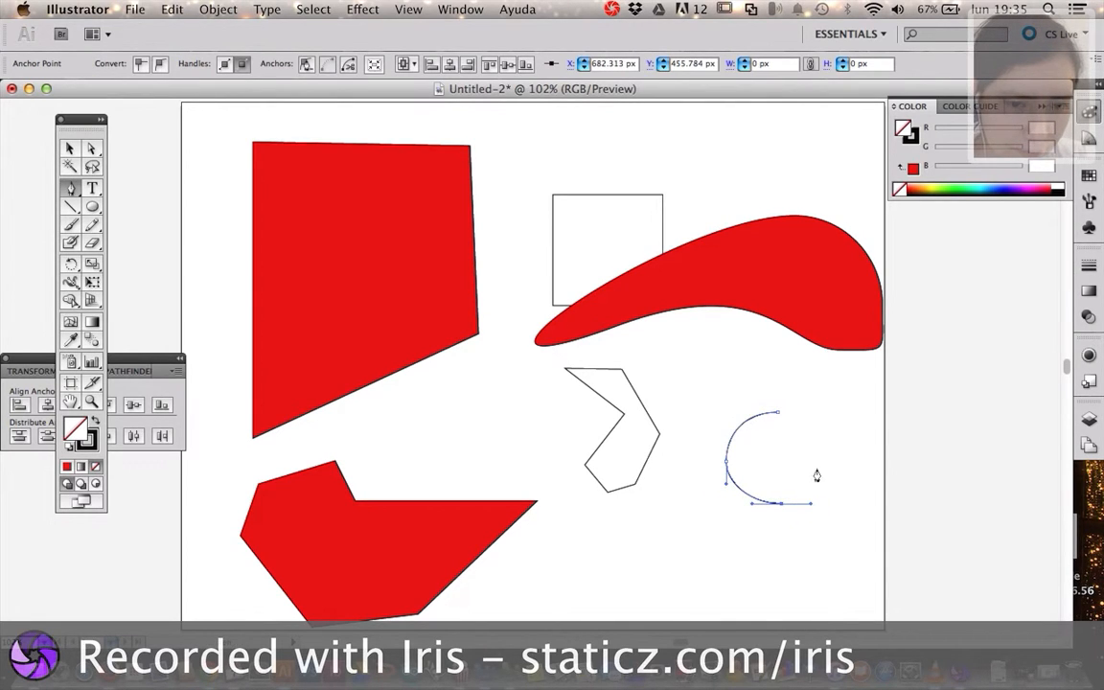
{"action": "left_click_drag", "start_coordinate": [811, 455], "coordinate": [739, 413]}
{"action": "left_click", "coordinate": [778, 413]}
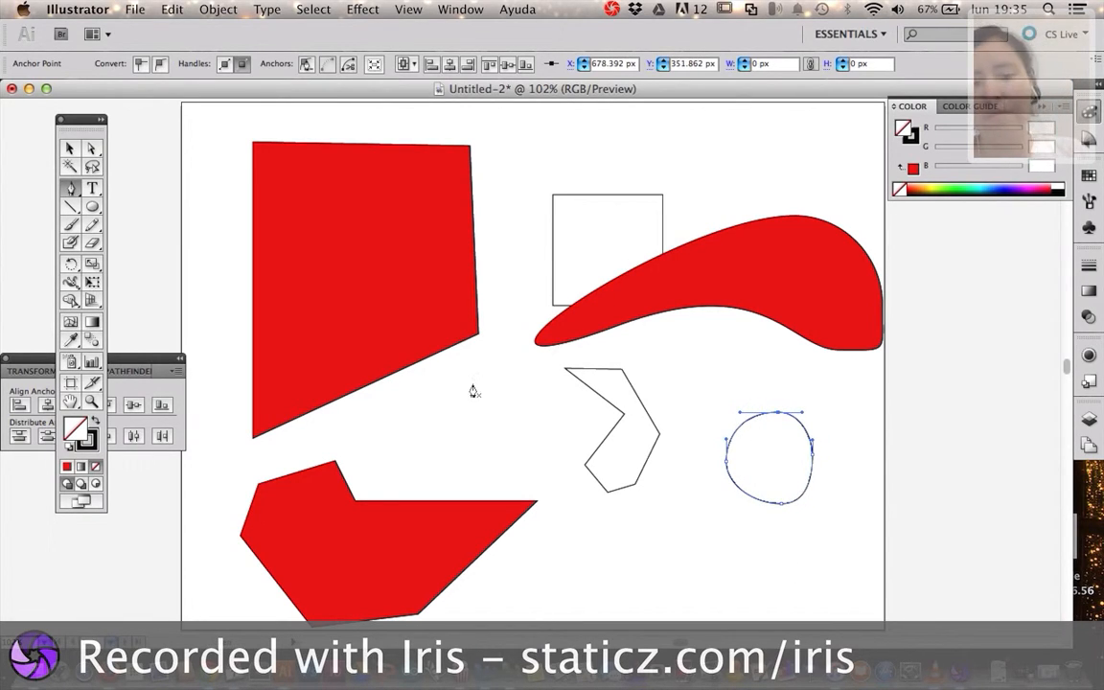
{"action": "left_click", "coordinate": [68, 149]}
{"action": "left_click", "coordinate": [774, 542]}
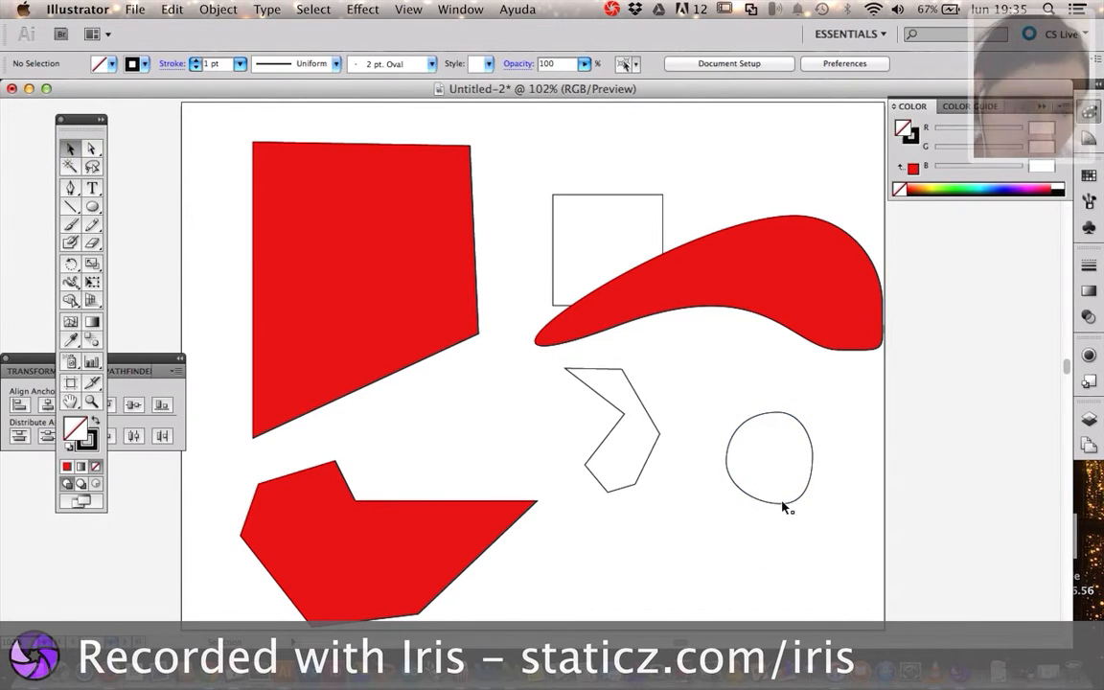
With Direct Selection, move the round path's right anchor point outward and its top anchor point upward
{"action": "left_click", "coordinate": [92, 149]}
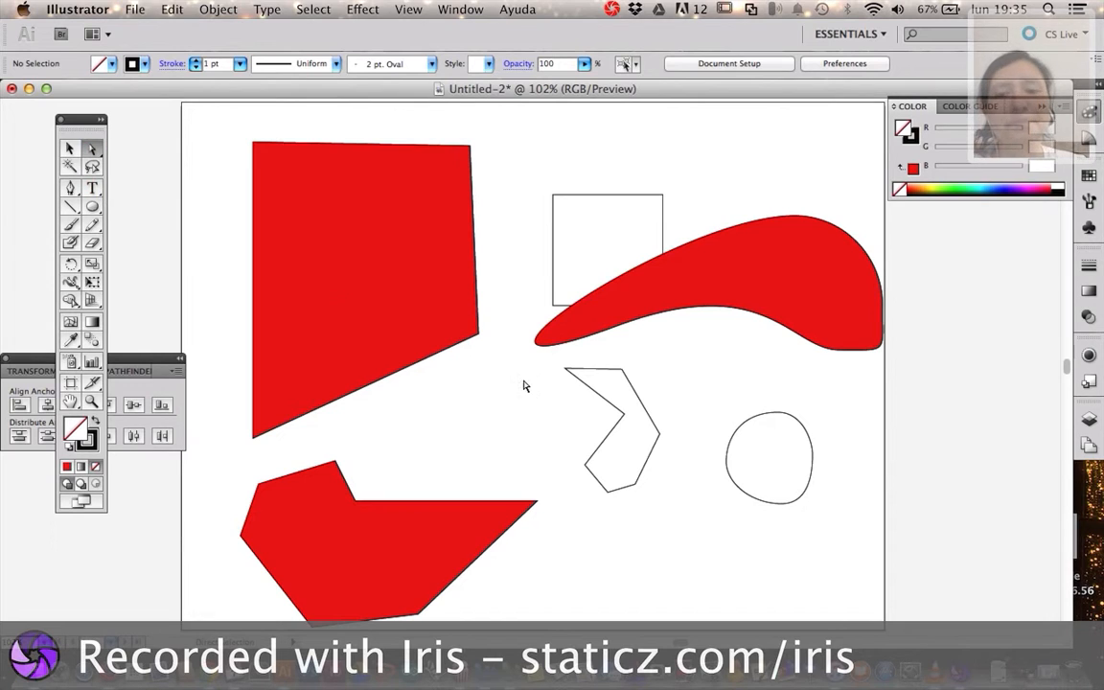
{"action": "left_click", "coordinate": [813, 467]}
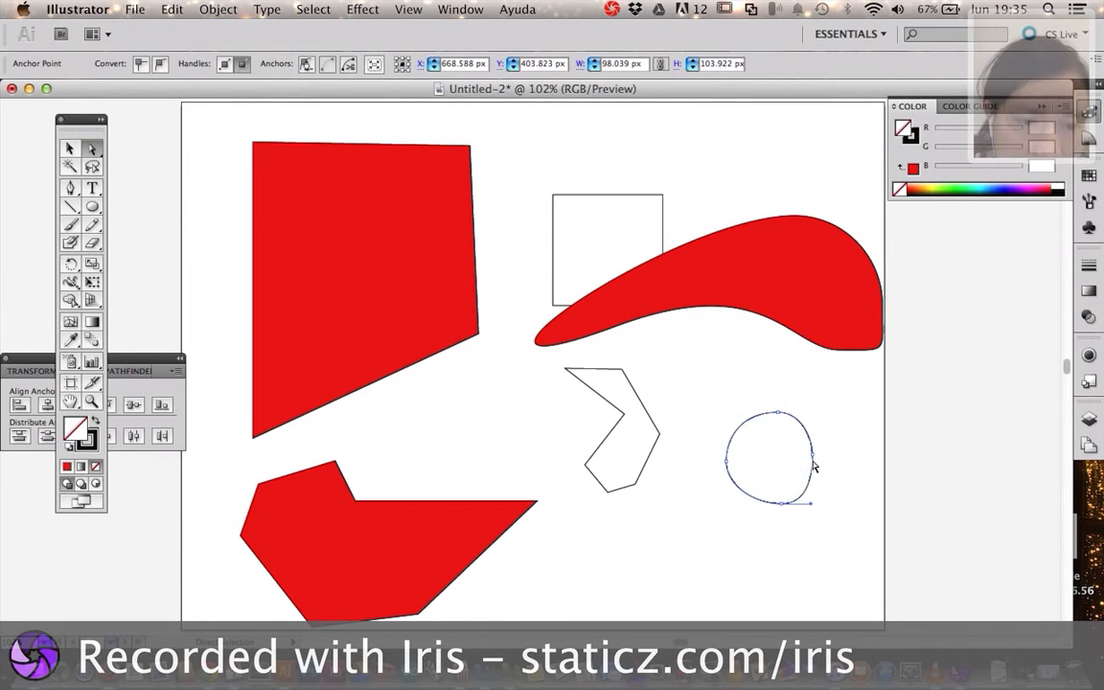
{"action": "left_click_drag", "start_coordinate": [817, 458], "coordinate": [830, 454]}
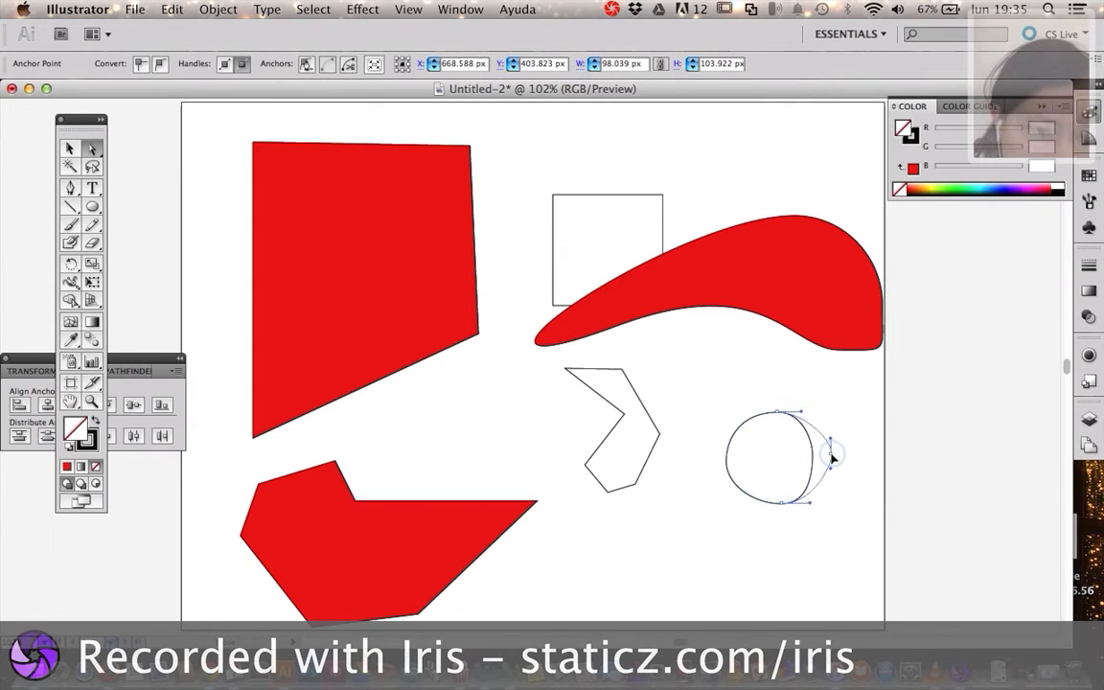
{"action": "left_click", "coordinate": [836, 526]}
{"action": "left_click", "coordinate": [781, 505]}
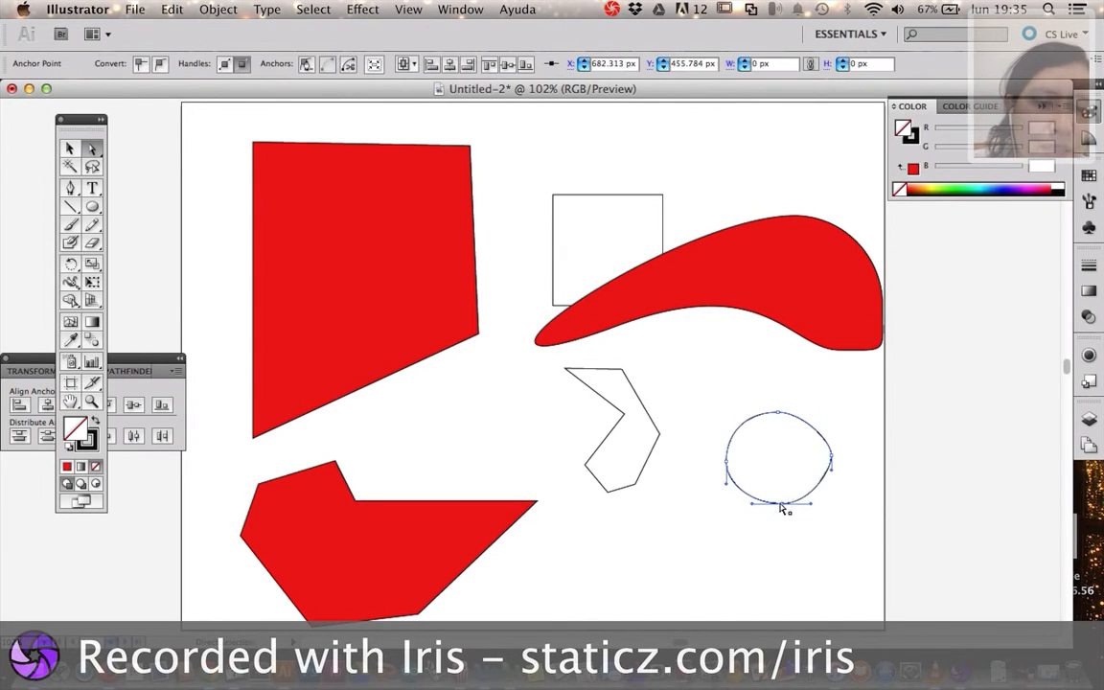
{"action": "left_click_drag", "start_coordinate": [785, 416], "coordinate": [827, 391]}
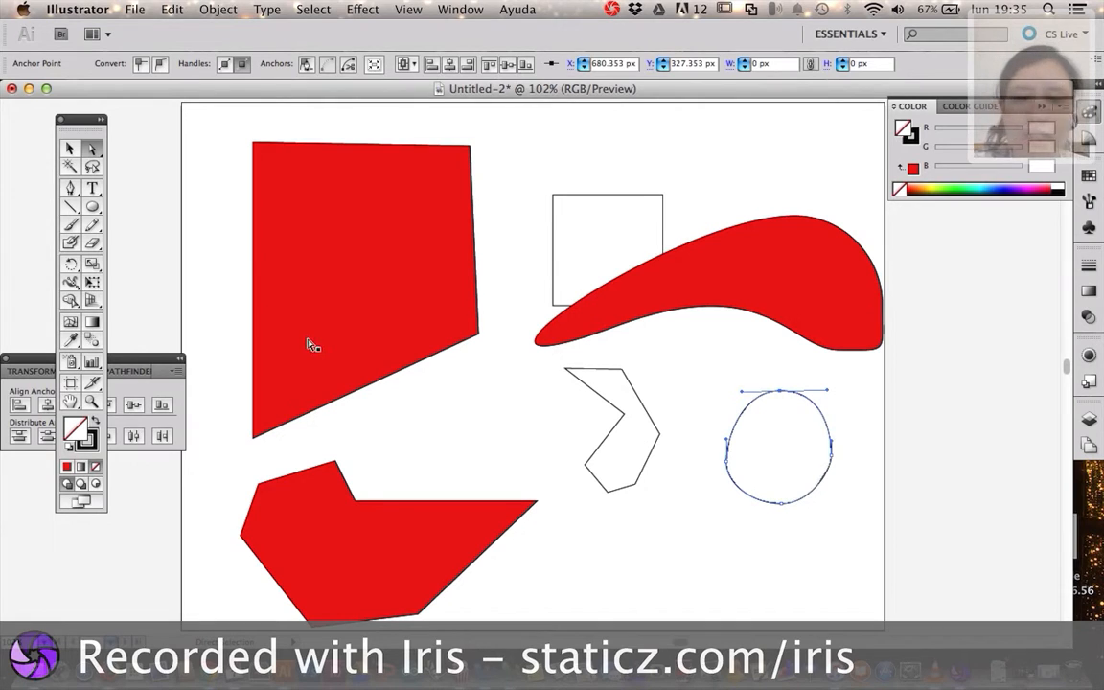
Pull the right direction handle of the round path's top anchor slightly outward and upward, and convert that anchor to a corner point
{"action": "key", "text": "p"}
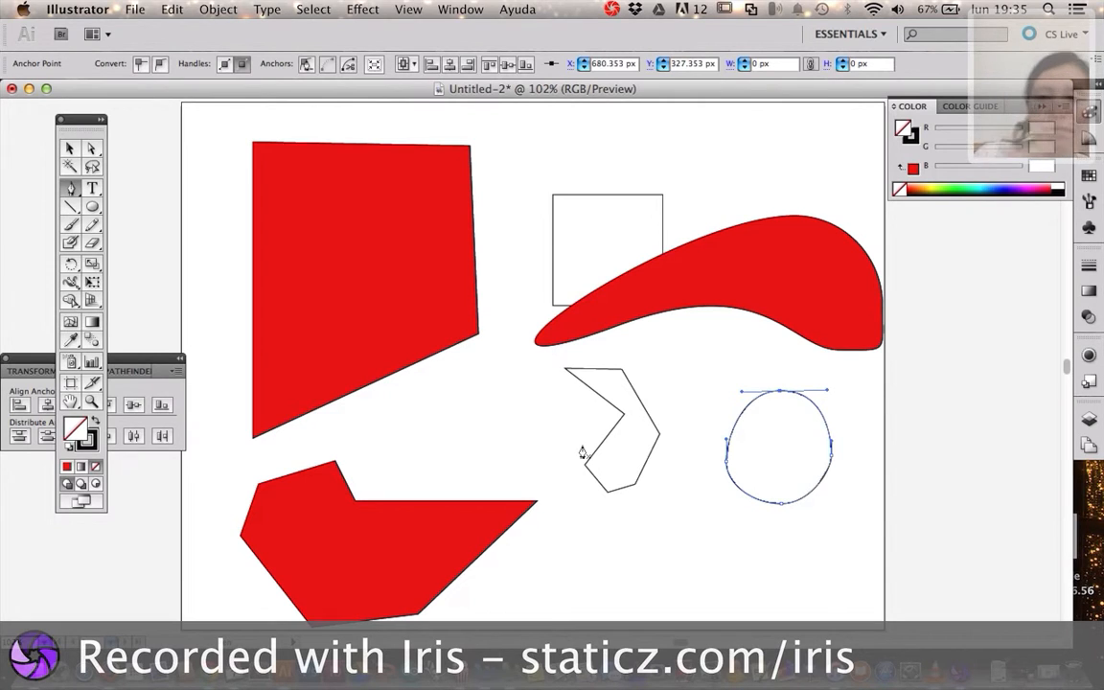
{"action": "left_click", "coordinate": [92, 148]}
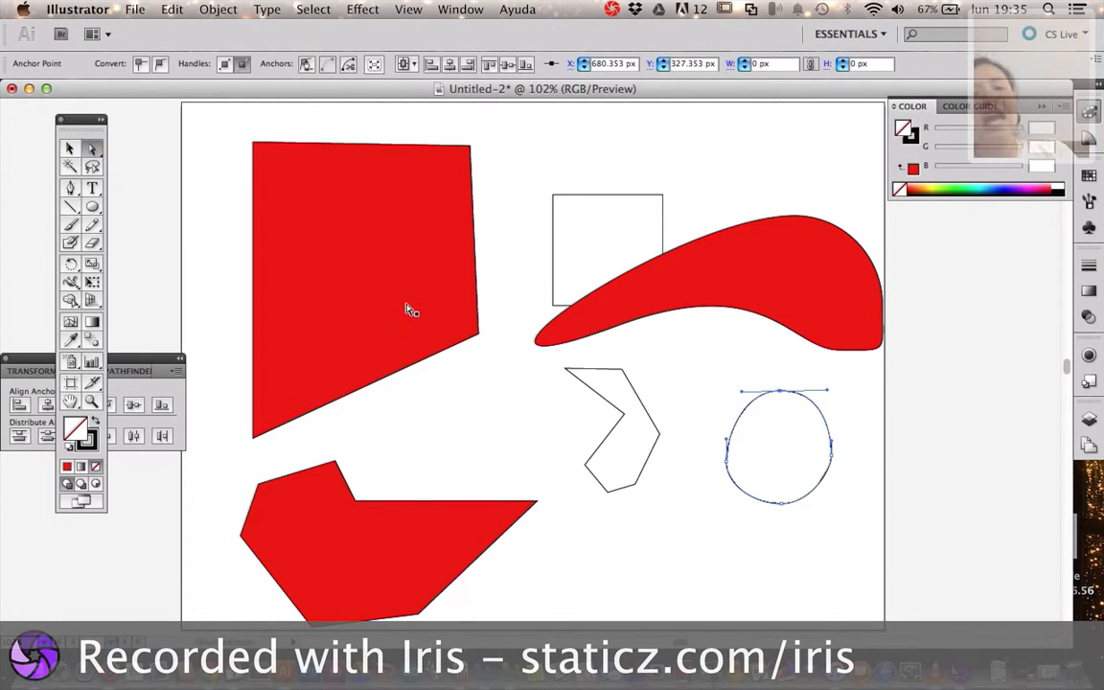
{"action": "left_click", "coordinate": [824, 388]}
{"action": "mouse_move", "coordinate": [824, 386]}
{"action": "left_mouse_down"}
{"action": "mouse_move", "coordinate": [791, 346]}
{"action": "mouse_move", "coordinate": [764, 342]}
{"action": "mouse_move", "coordinate": [841, 391]}
{"action": "mouse_move", "coordinate": [810, 455]}
{"action": "mouse_move", "coordinate": [832, 424]}
{"action": "mouse_move", "coordinate": [788, 348]}
{"action": "mouse_move", "coordinate": [803, 374]}
{"action": "mouse_move", "coordinate": [793, 457]}
{"action": "mouse_move", "coordinate": [815, 424]}
{"action": "mouse_move", "coordinate": [828, 365]}
{"action": "mouse_move", "coordinate": [842, 421]}
{"action": "mouse_move", "coordinate": [874, 387]}
{"action": "mouse_move", "coordinate": [813, 383]}
{"action": "mouse_move", "coordinate": [832, 392]}
{"action": "left_mouse_up"}
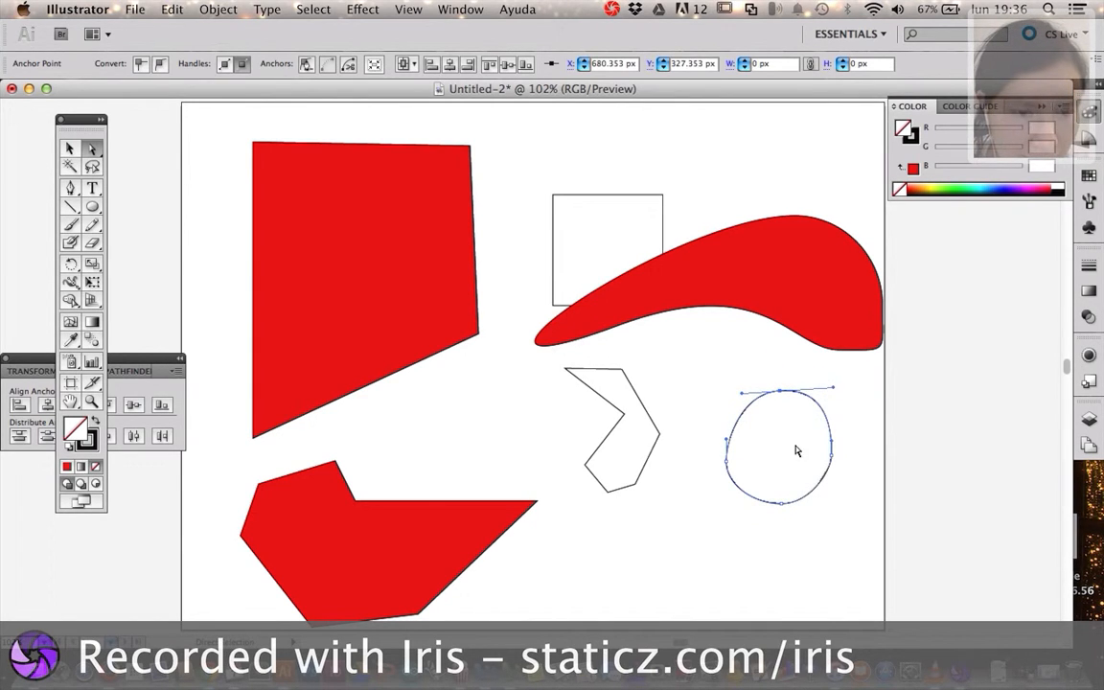
{"action": "mouse_move", "coordinate": [836, 391]}
{"action": "left_mouse_down"}
{"action": "mouse_move", "coordinate": [833, 414]}
{"action": "mouse_move", "coordinate": [772, 456]}
{"action": "mouse_move", "coordinate": [743, 458]}
{"action": "mouse_move", "coordinate": [843, 430]}
{"action": "mouse_move", "coordinate": [864, 370]}
{"action": "mouse_move", "coordinate": [867, 385]}
{"action": "mouse_move", "coordinate": [838, 388]}
{"action": "left_mouse_up"}
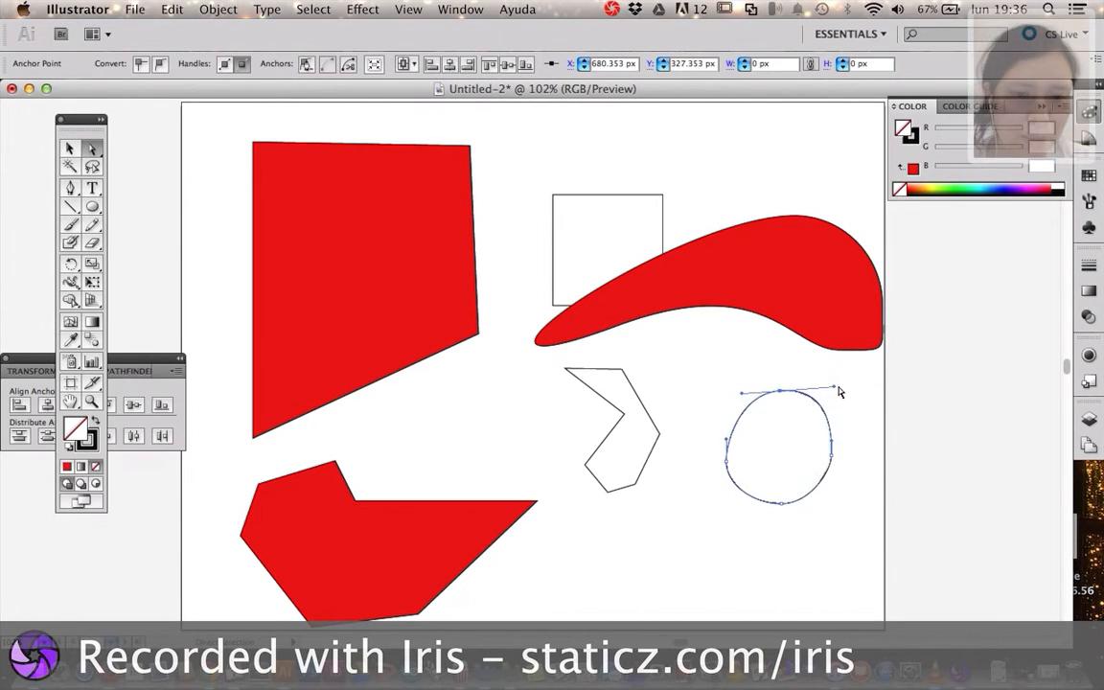
{"action": "left_click", "coordinate": [68, 191]}
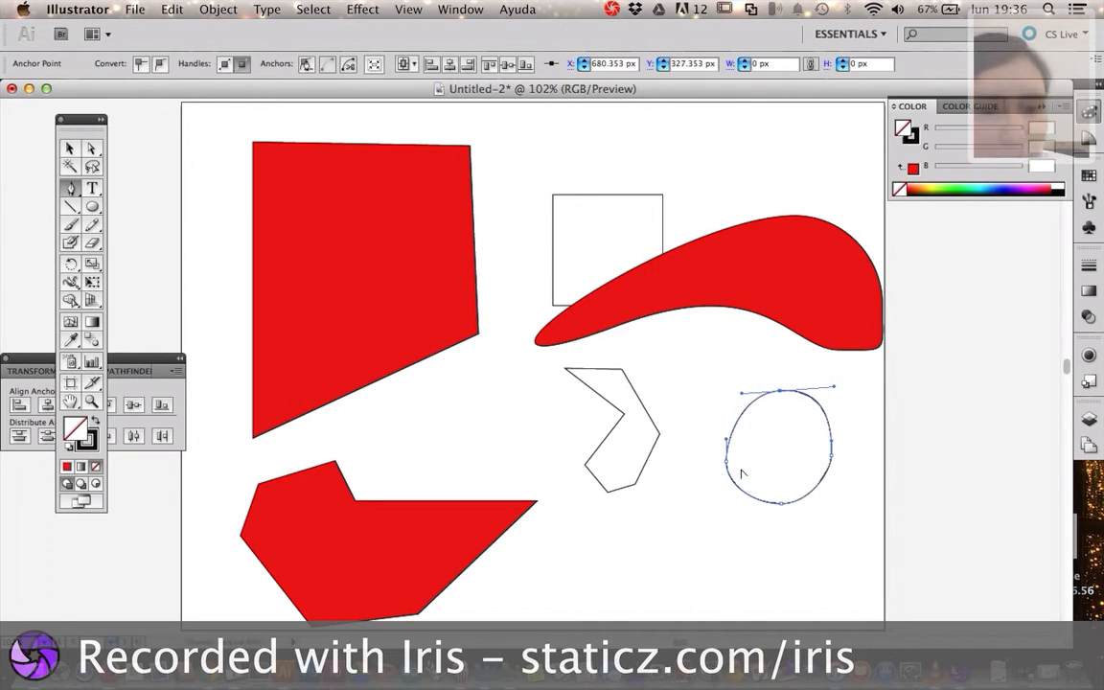
{"action": "left_click", "coordinate": [780, 392]}
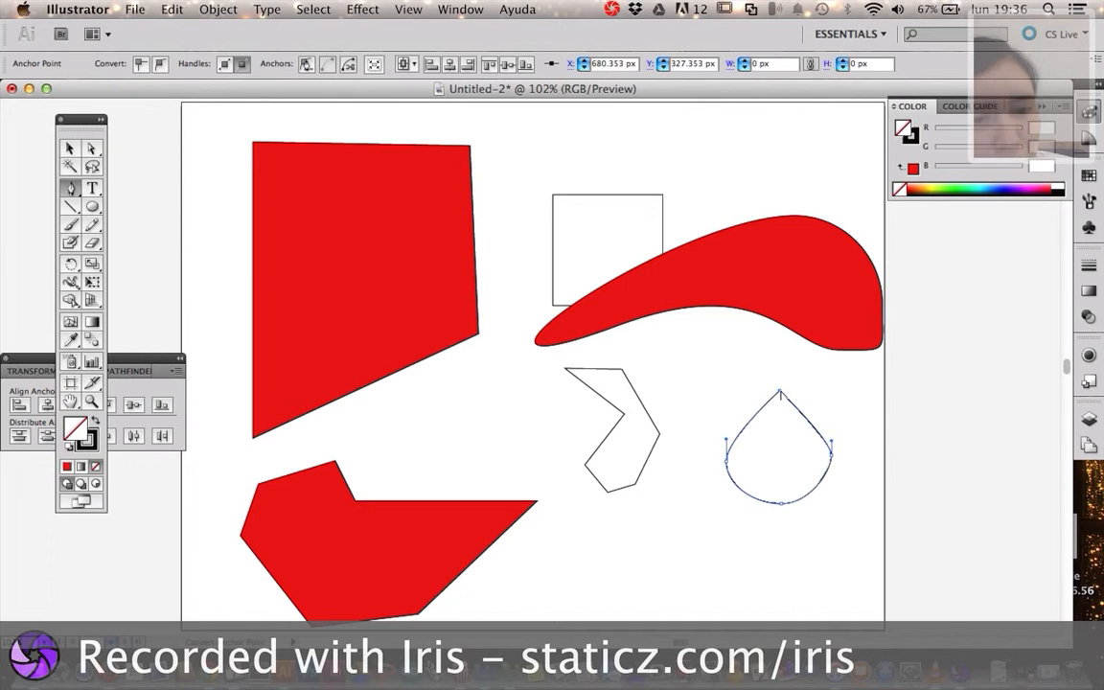
Convert the rightmost anchor of the unfilled polygon to a smooth point with long vertical direction handles
{"action": "left_click", "coordinate": [654, 444]}
{"action": "left_click", "coordinate": [653, 440]}
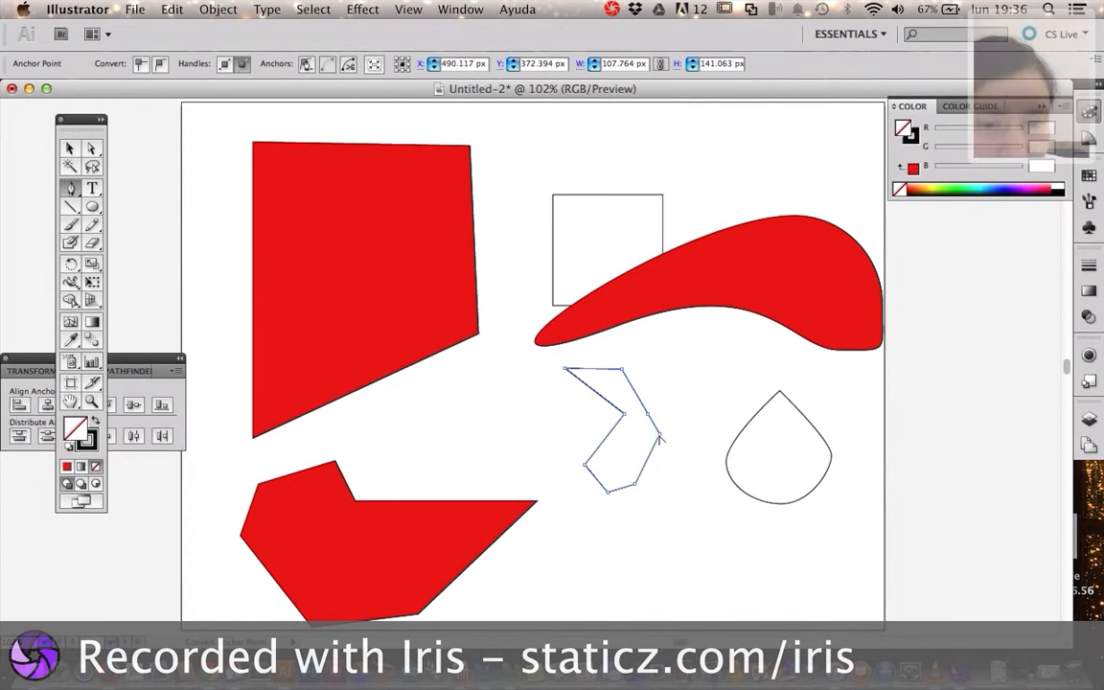
{"action": "left_click_drag", "start_coordinate": [660, 435], "coordinate": [668, 376]}
{"action": "mouse_move", "coordinate": [668, 380]}
{"action": "left_mouse_down"}
{"action": "mouse_move", "coordinate": [675, 400]}
{"action": "mouse_move", "coordinate": [669, 379]}
{"action": "mouse_move", "coordinate": [670, 388]}
{"action": "left_mouse_up"}
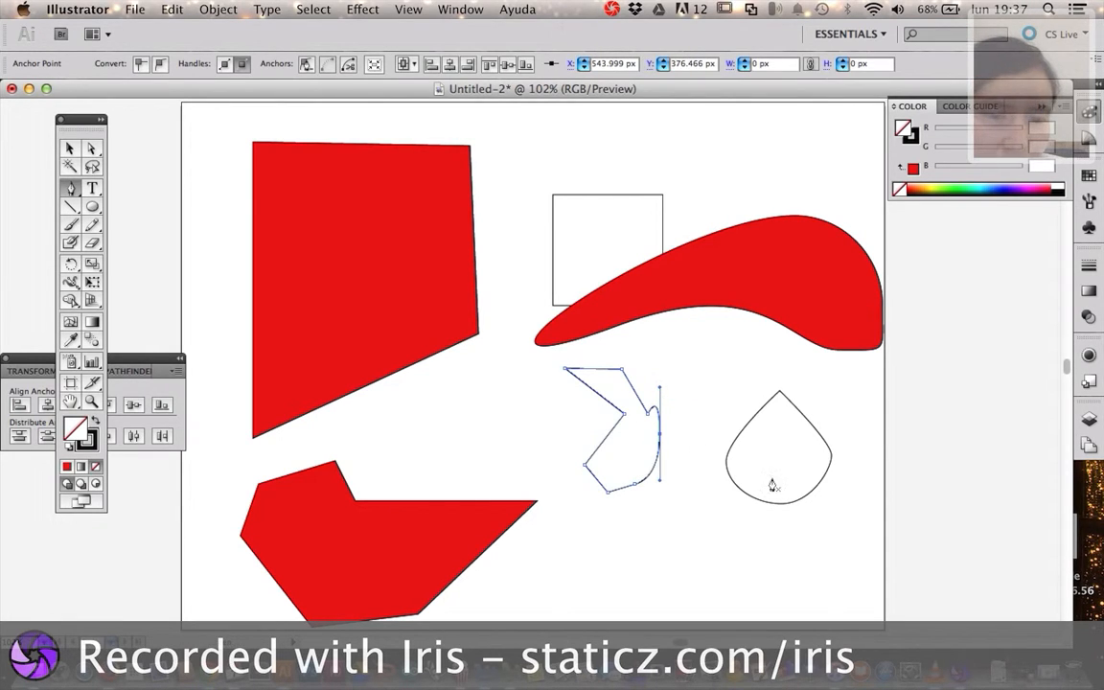
Convert the teardrop path's top anchor to a smooth point with long, horizontal direction handles
{"action": "left_click", "coordinate": [779, 394]}
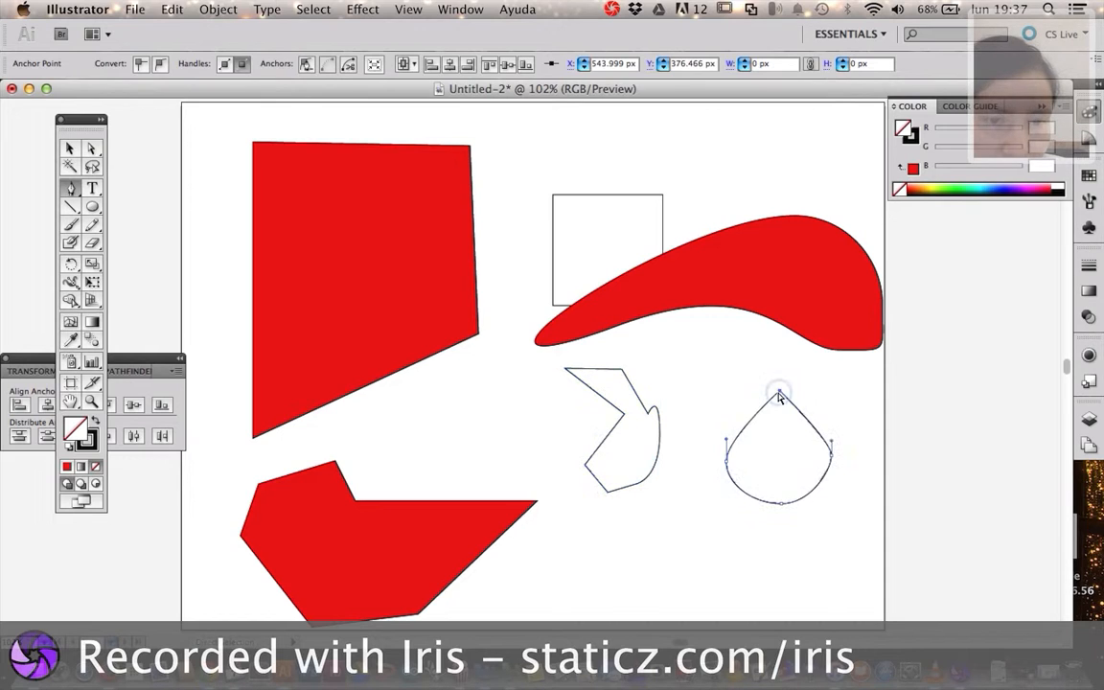
{"action": "left_click_drag", "start_coordinate": [779, 394], "coordinate": [739, 389]}
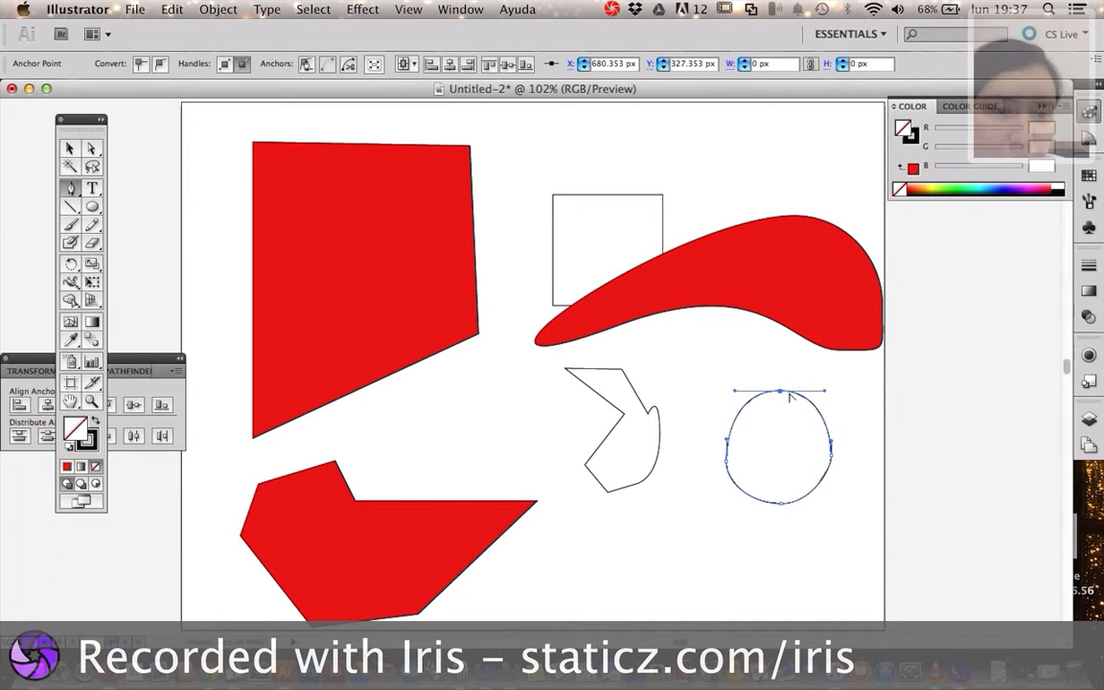
{"action": "left_click", "coordinate": [779, 392]}
{"action": "left_click_drag", "start_coordinate": [779, 392], "coordinate": [721, 391]}
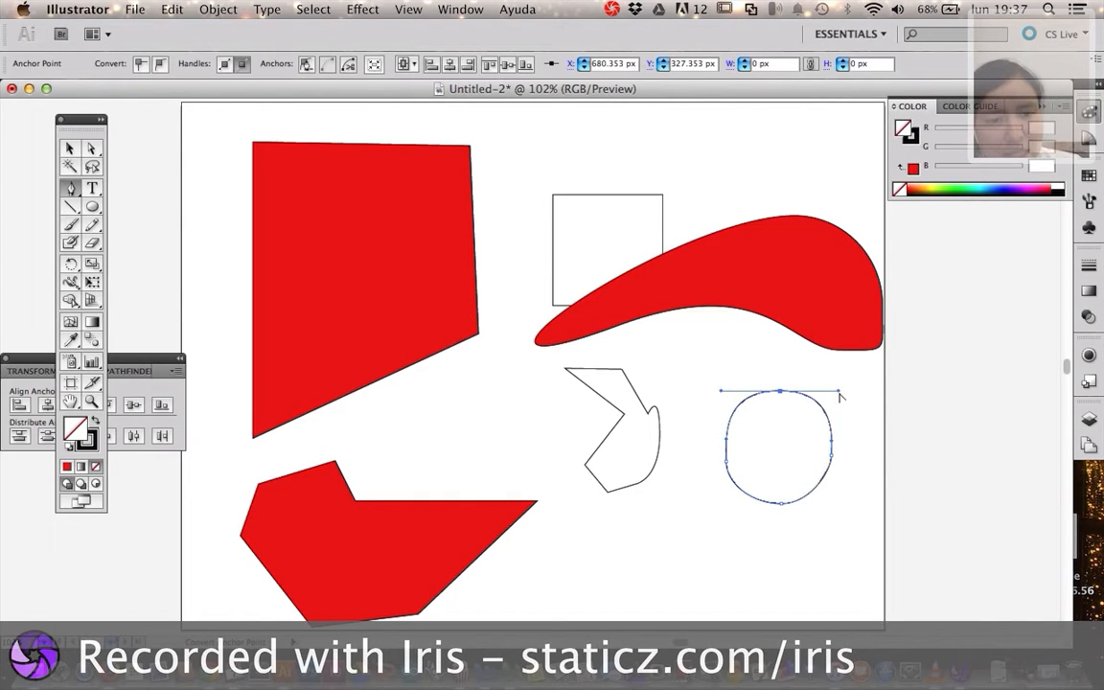
Pull the top anchor's two direction handles independently down into the round path so both sides curve inward to a sharp tip, and deselect it
{"action": "left_click_drag", "start_coordinate": [841, 393], "coordinate": [752, 461]}
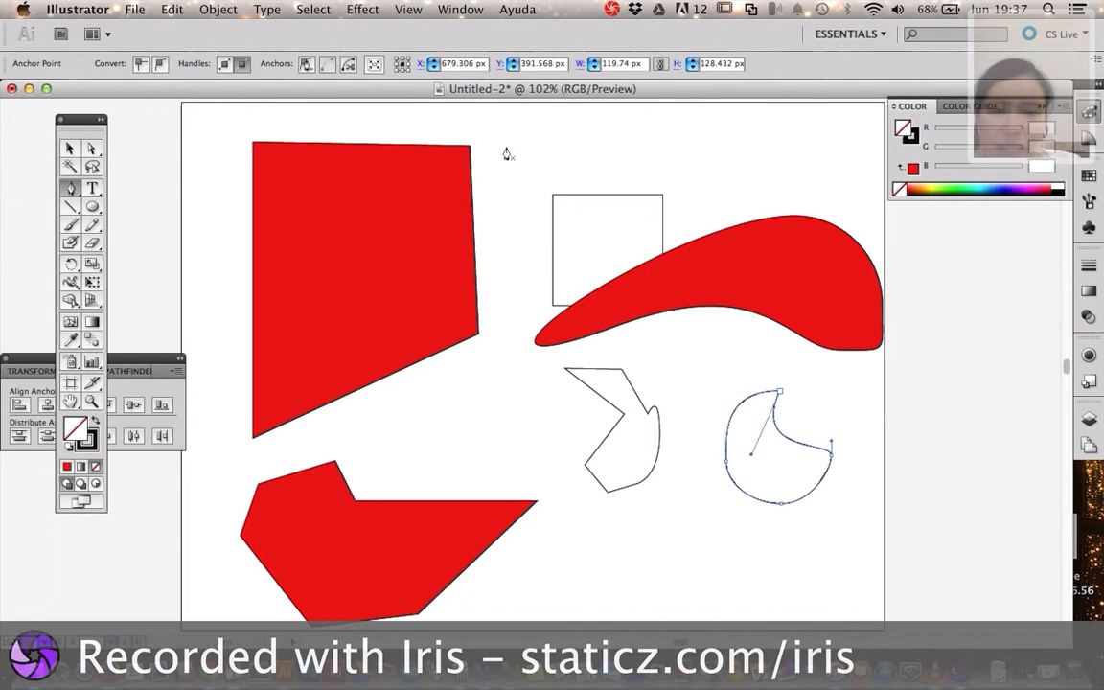
{"action": "key", "text": "a"}
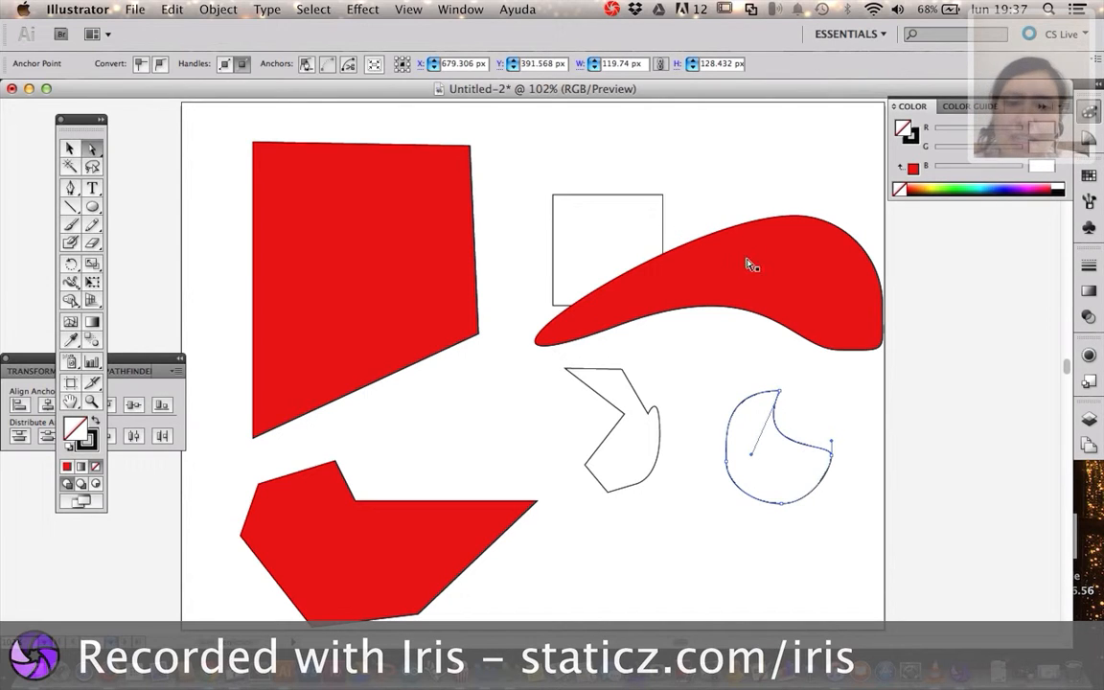
{"action": "left_click_drag", "start_coordinate": [753, 459], "coordinate": [781, 456]}
{"action": "left_click", "coordinate": [781, 392]}
{"action": "left_click_drag", "start_coordinate": [721, 393], "coordinate": [805, 478]}
{"action": "left_click", "coordinate": [832, 512]}
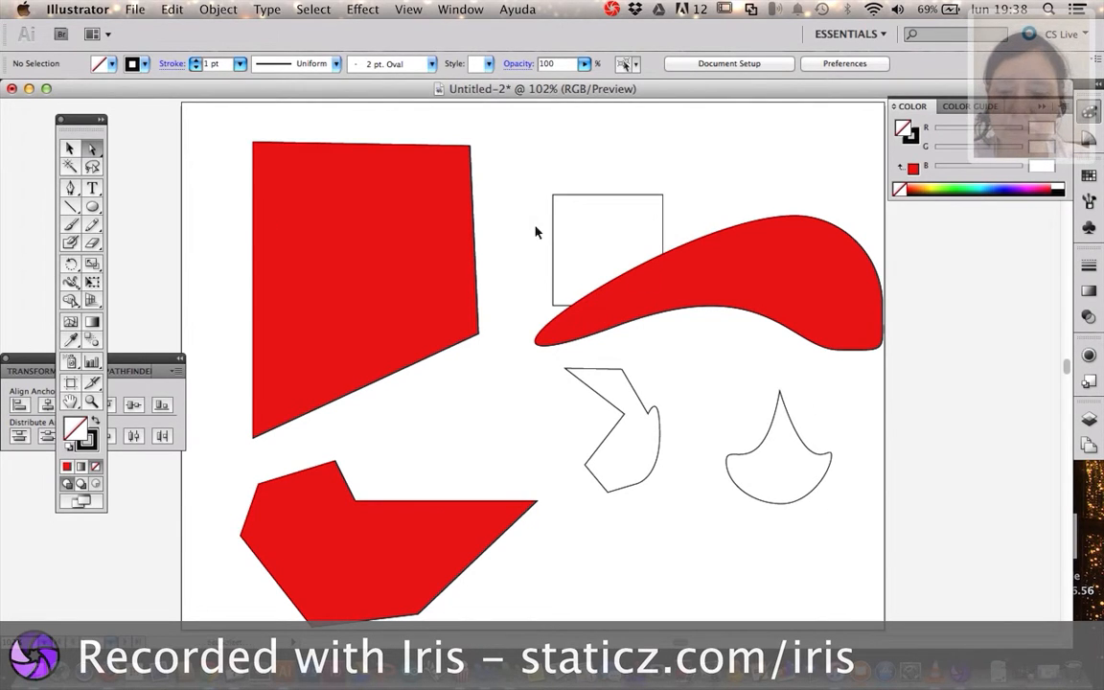
{"action": "key", "text": "super+Tab"}
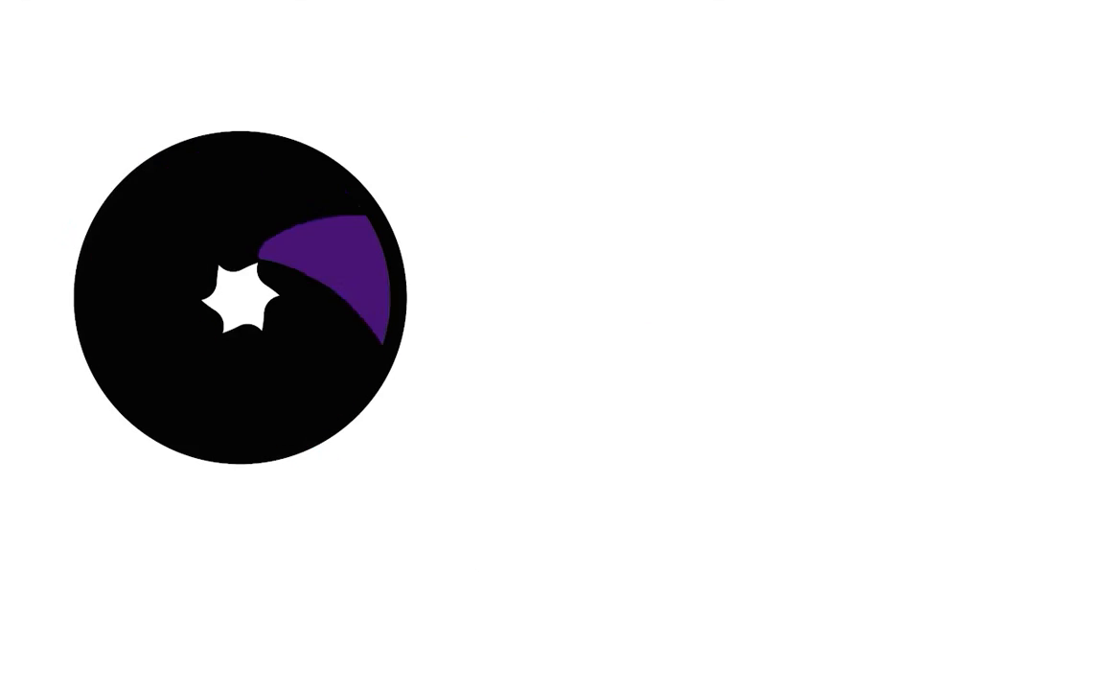